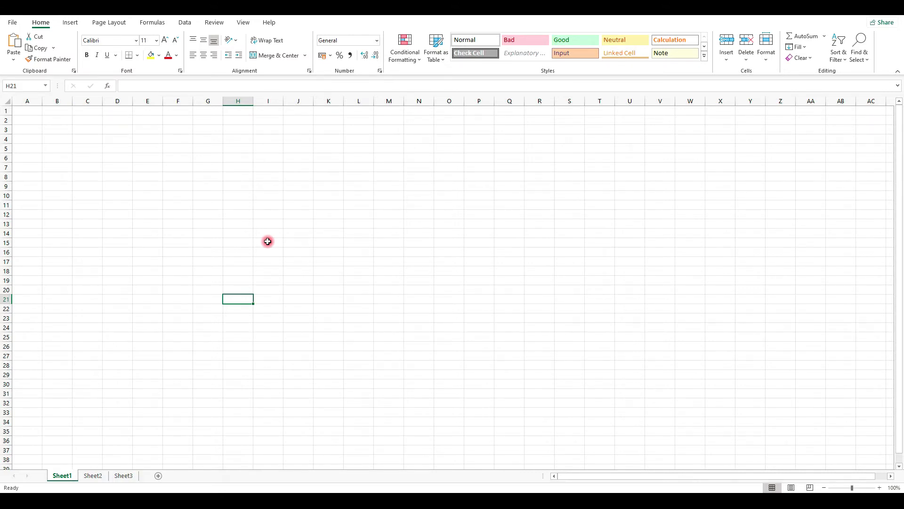
Enter the numbers 8, 9, 6, 3, 7 and 2 down cells F4 to F9
left_click(173, 140)
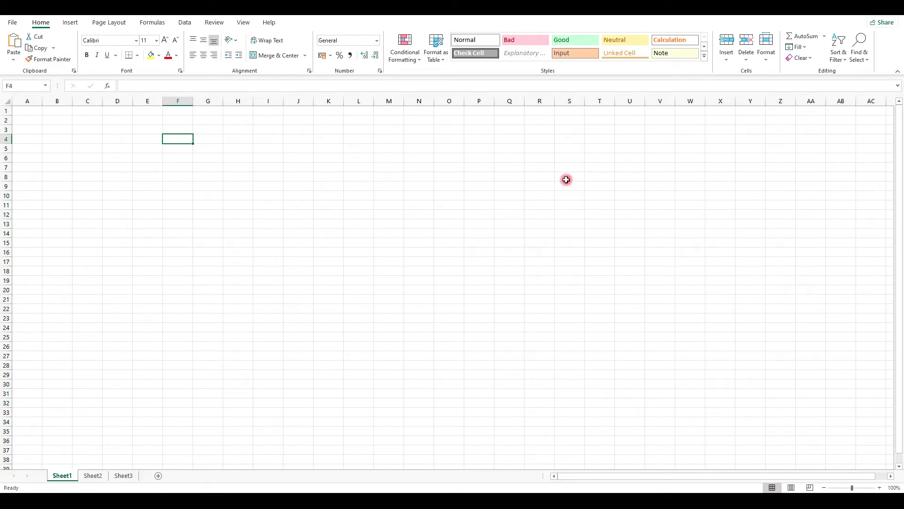
type("8")
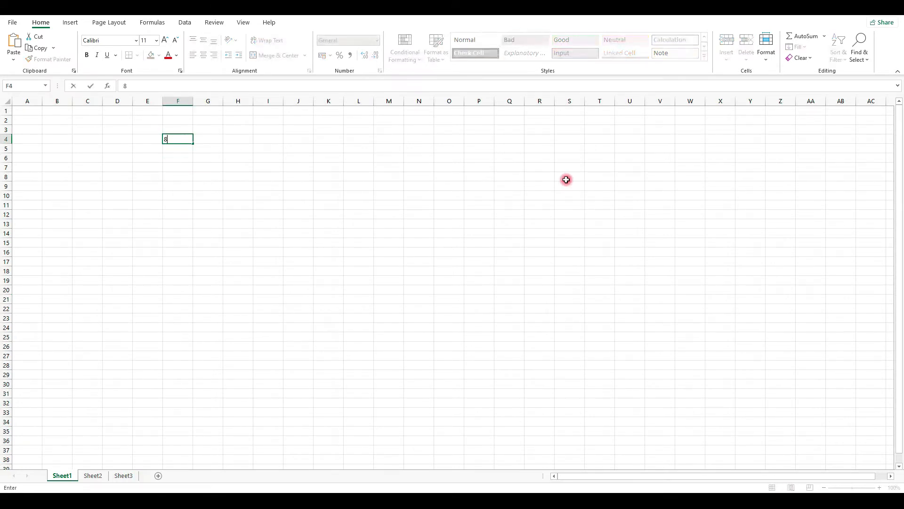
key("Return")
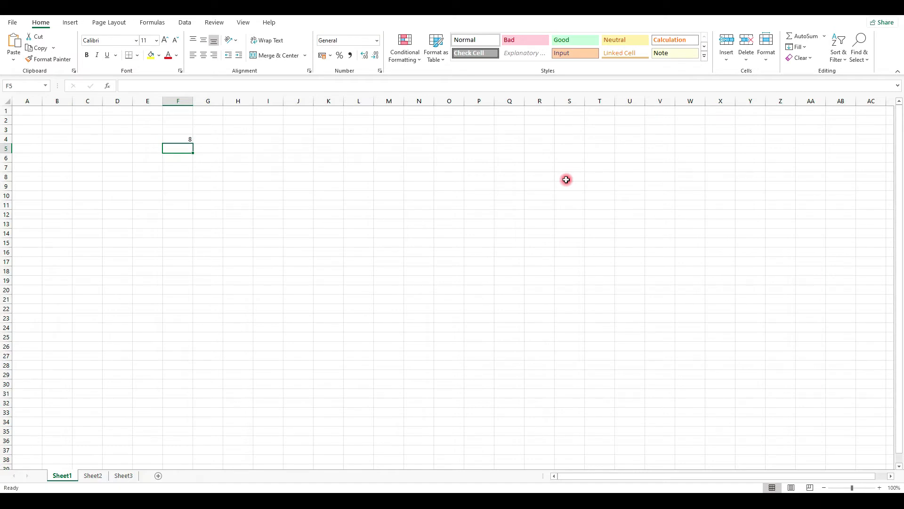
type("9")
key("Return")
type("6")
key("Return")
type("3")
key("Return")
type("7")
key("Return")
type("2")
key("Return")
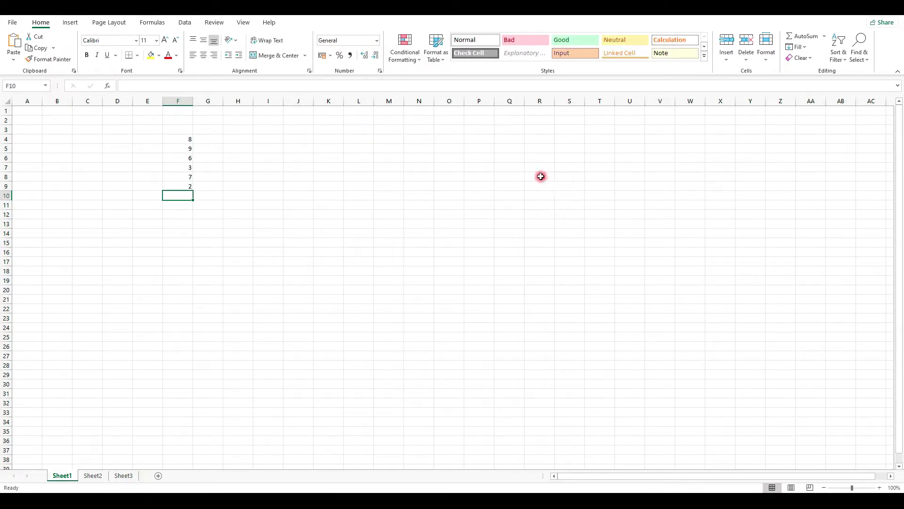
Enter the formula =8+2 in cell I7 to add two typed numbers
left_click(262, 169)
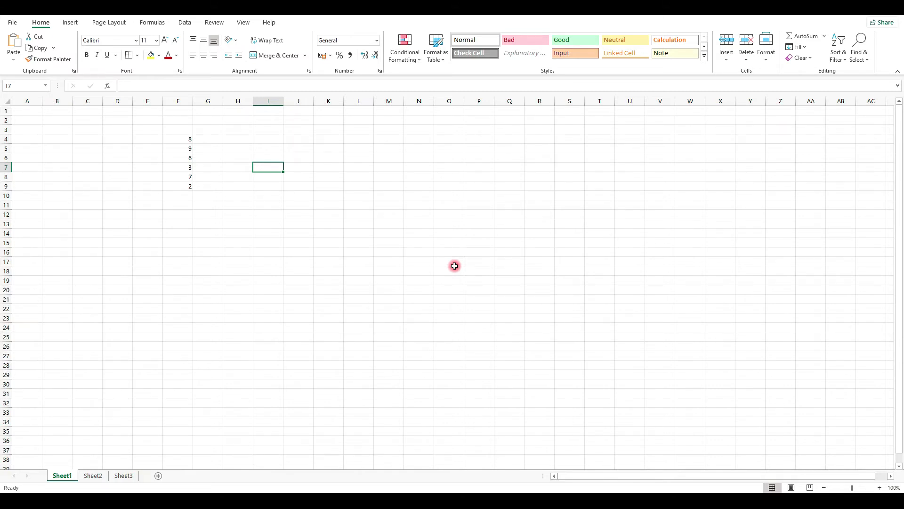
type("=")
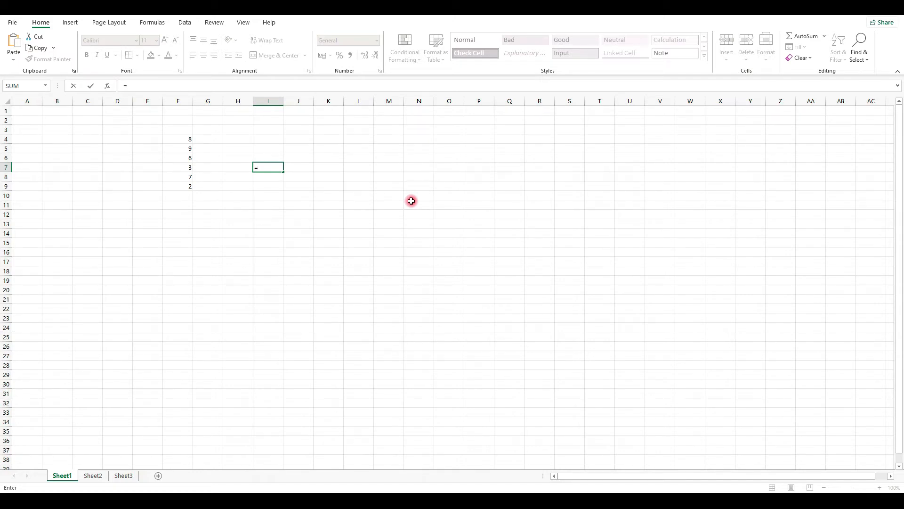
type("8+2")
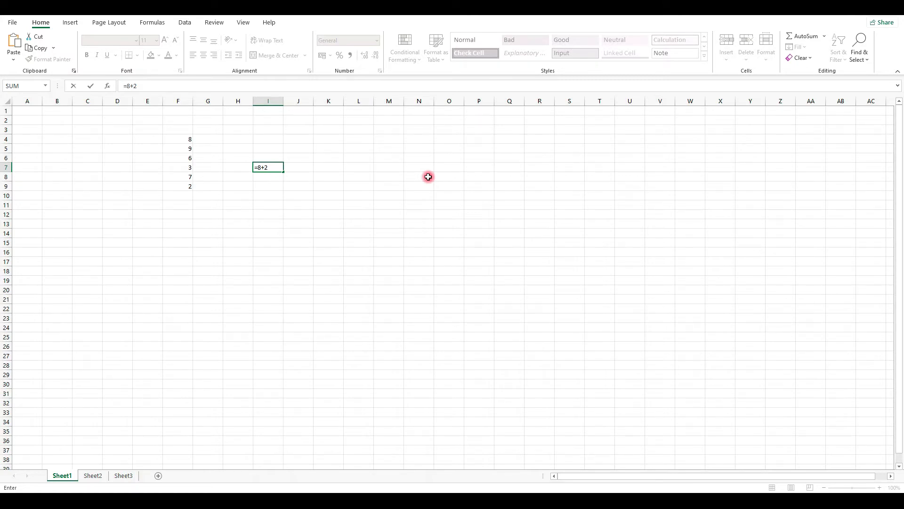
key("Return")
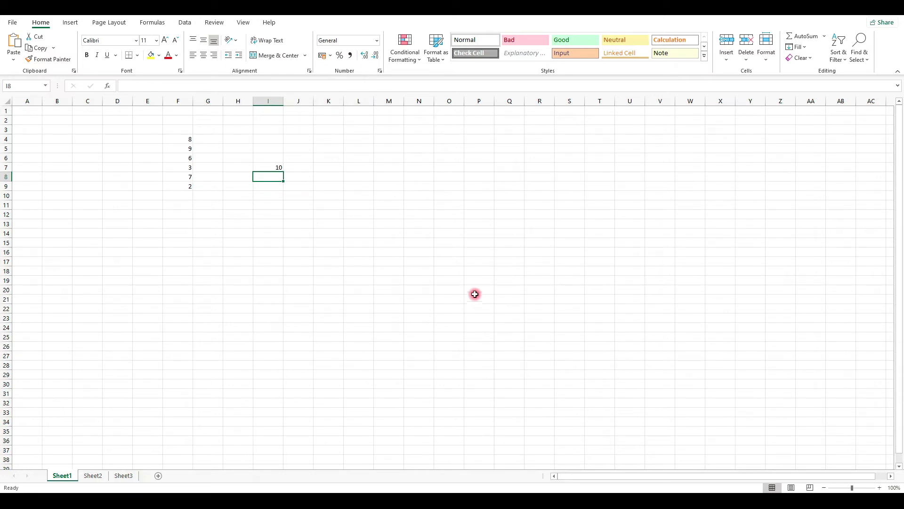
Replace the contents of cell I7 with the cell-reference formula =F4+F6
left_click(276, 168)
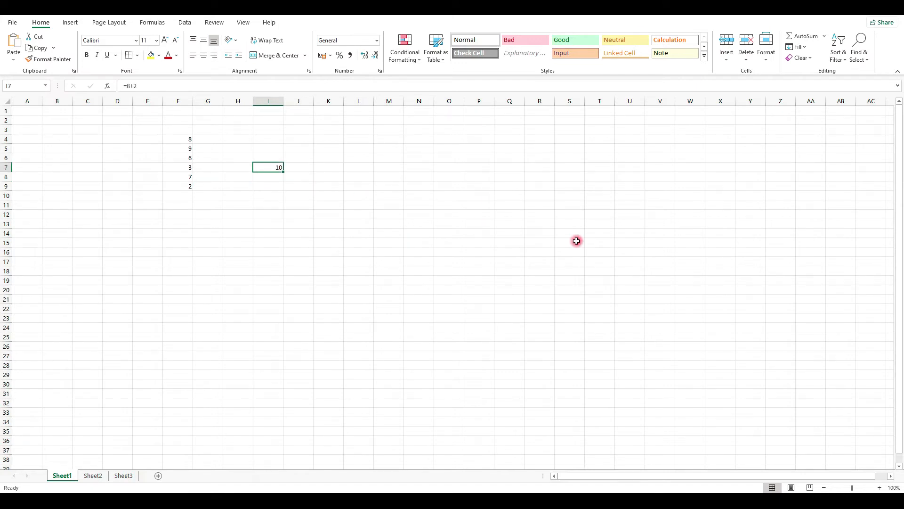
key("Delete")
type("=")
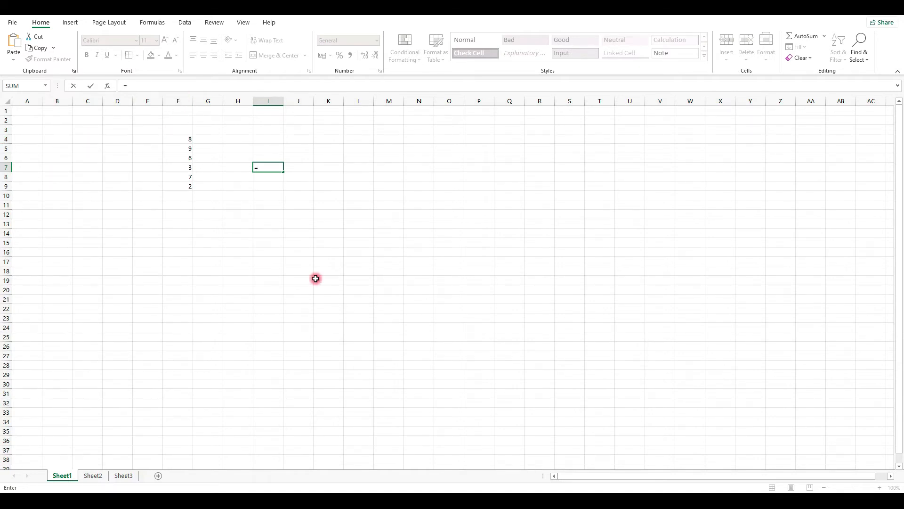
type("f4+")
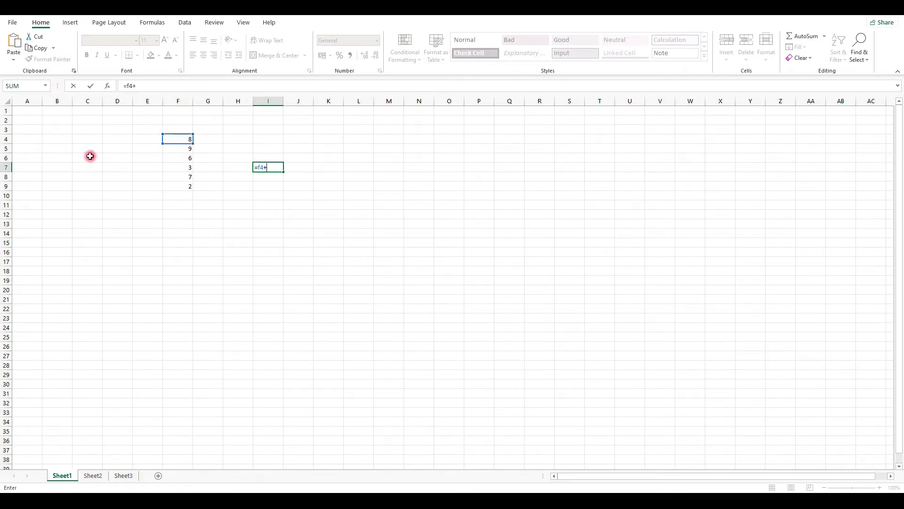
type("f6")
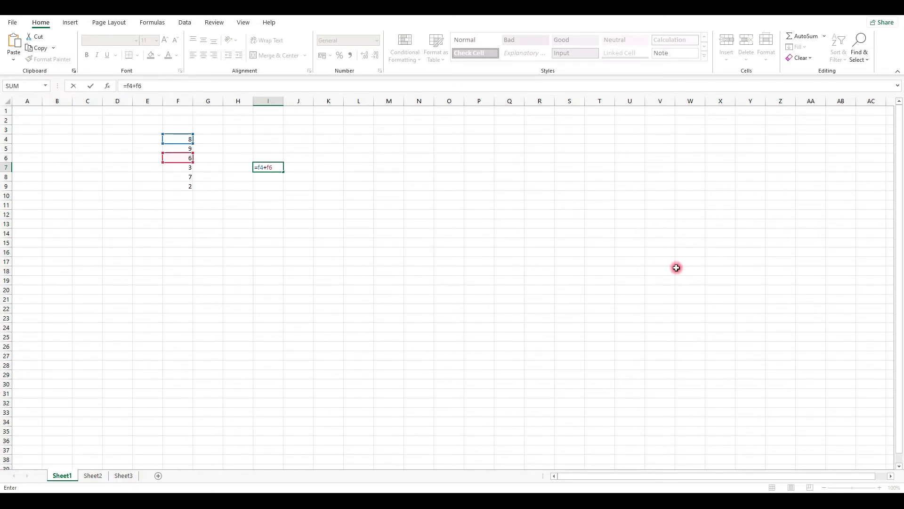
key("Return")
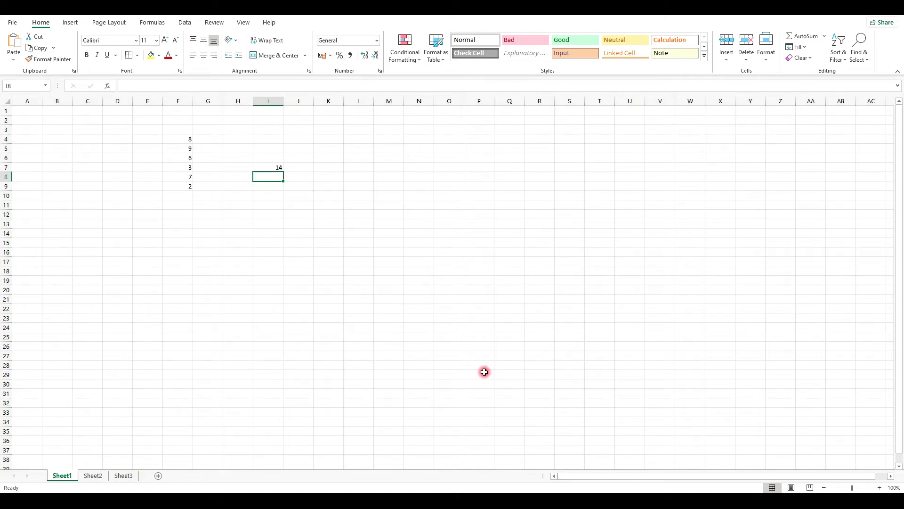
Change the value in cell F4 to 12
left_click(273, 169)
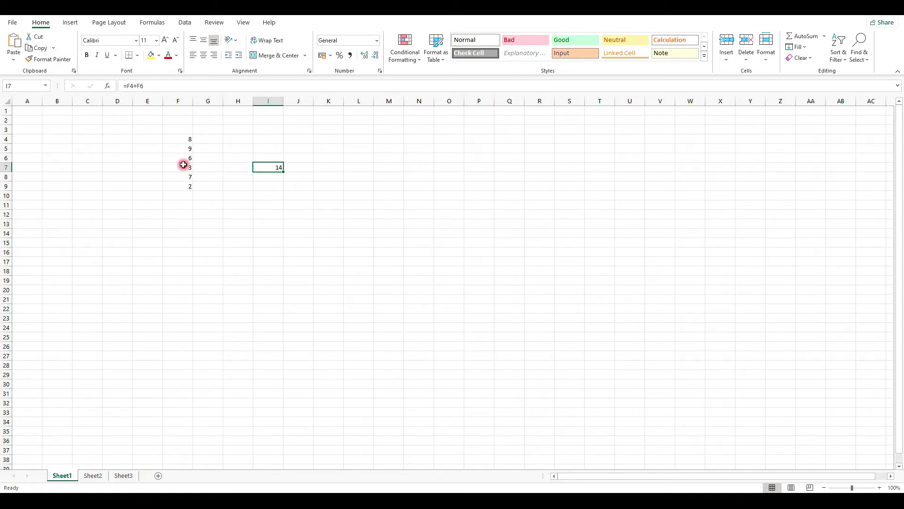
left_click(178, 140)
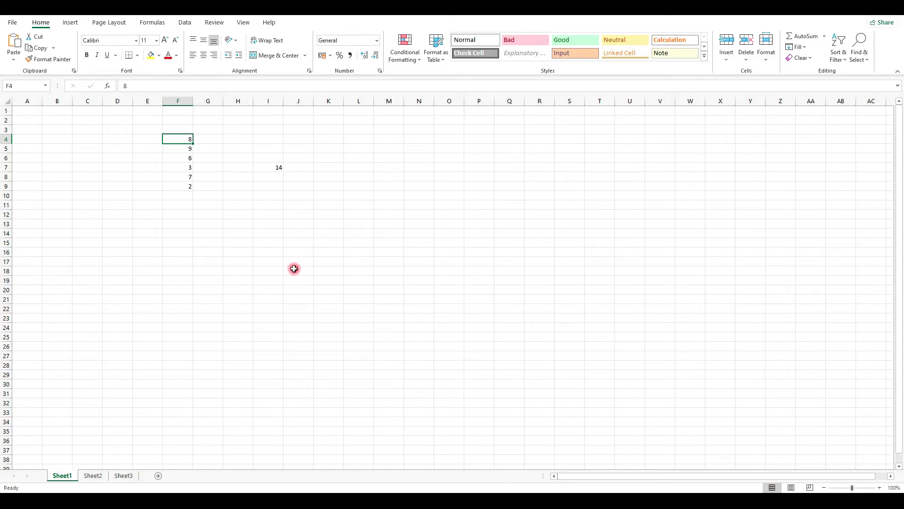
type("12")
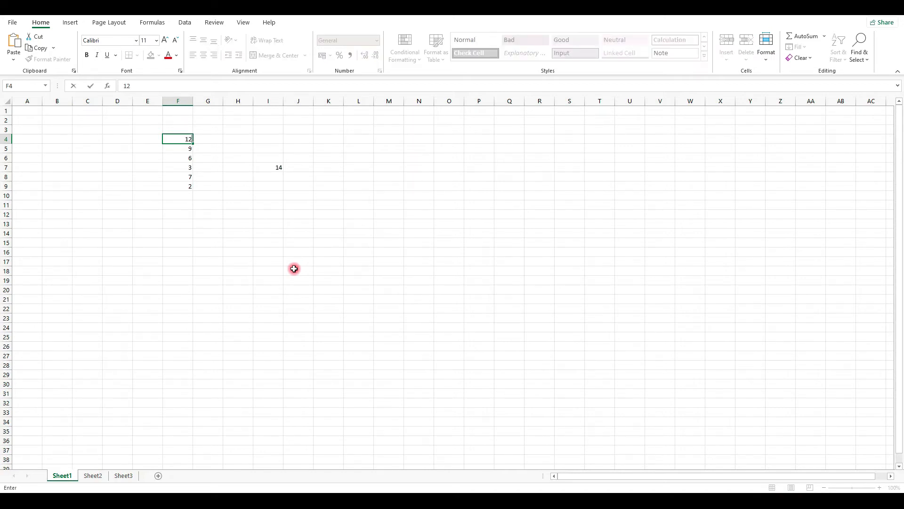
key("Return")
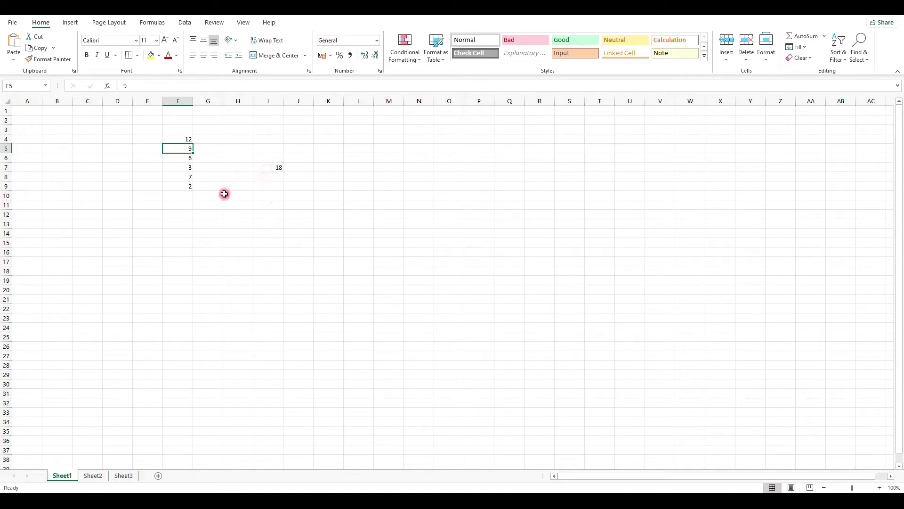
Extend the addition formula in cell I7 with F8 so it reads =F4+F6+F8
left_click(266, 169)
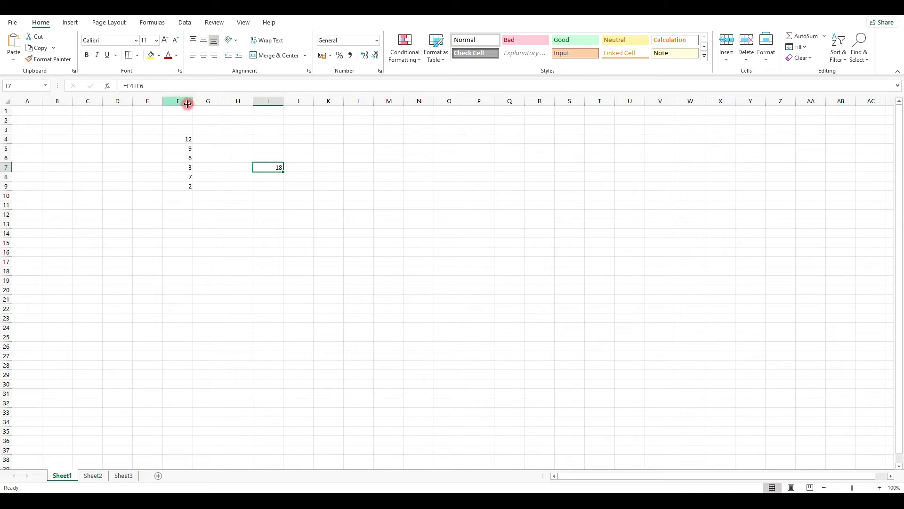
left_click(150, 87)
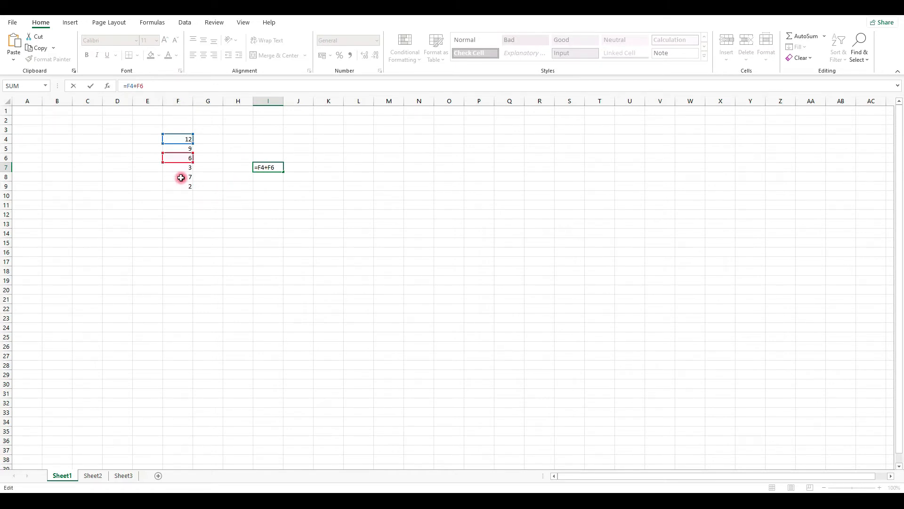
type("+f8")
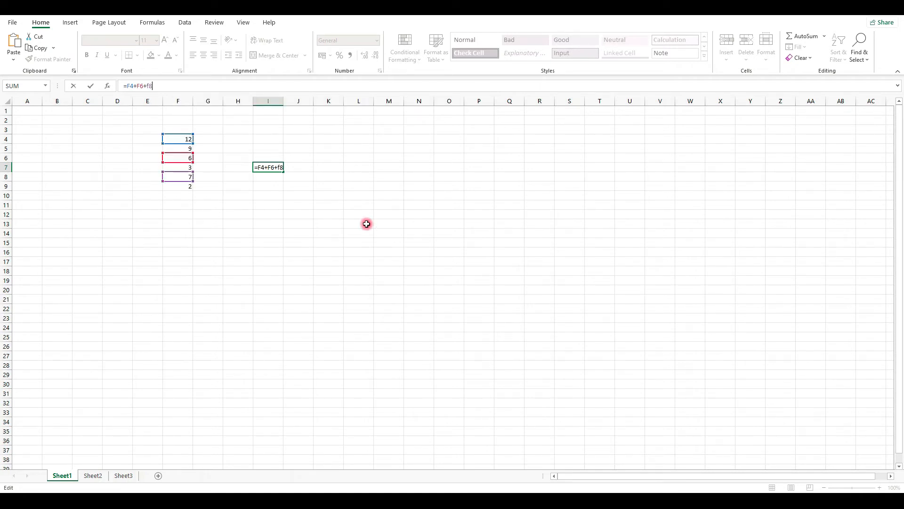
key("Return")
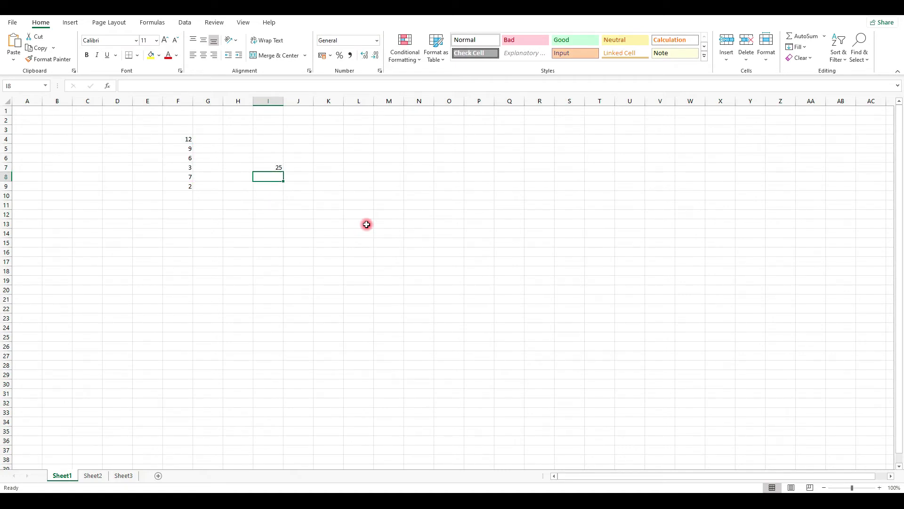
Add cell F9 to the sum in I7 so the formula reads =F4+F6+F8+F9
left_click(275, 169)
left_click(170, 87)
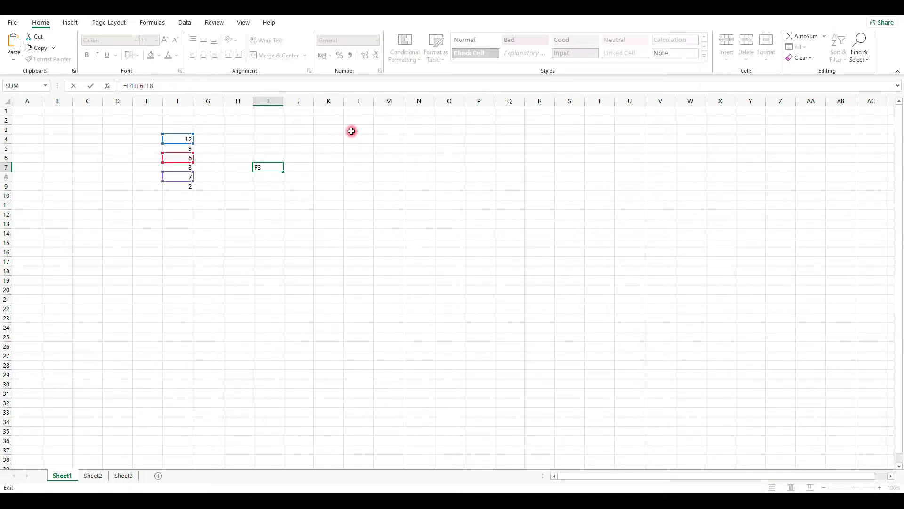
type("+")
left_click(178, 187)
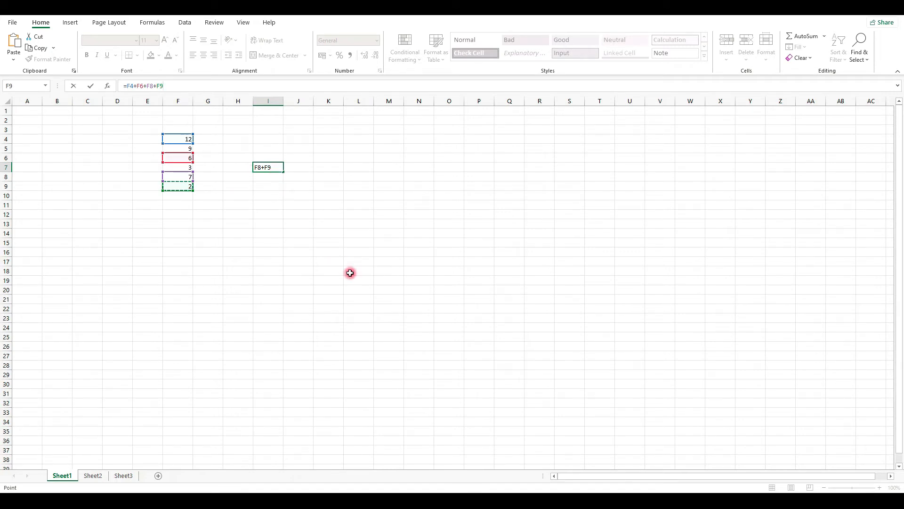
key("Return")
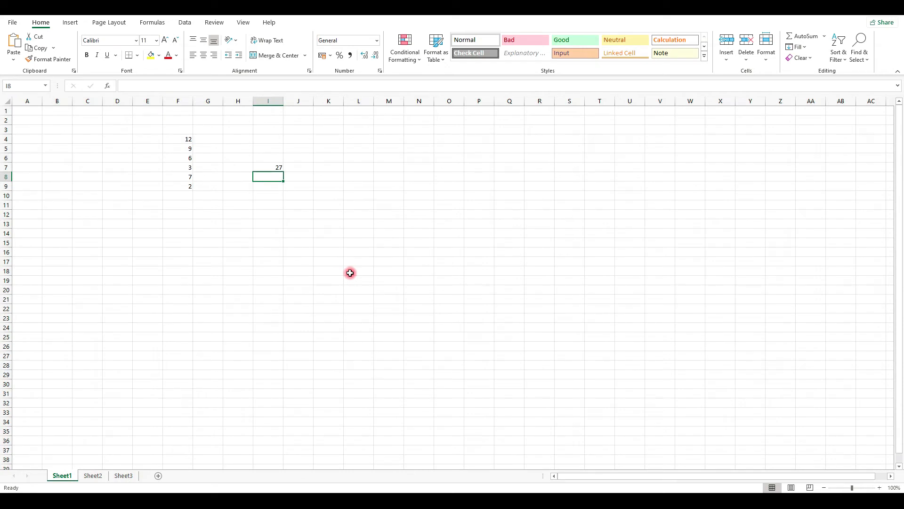
Replace the addition in cell I7 with the subtraction formula =F4-F6
left_click(270, 167)
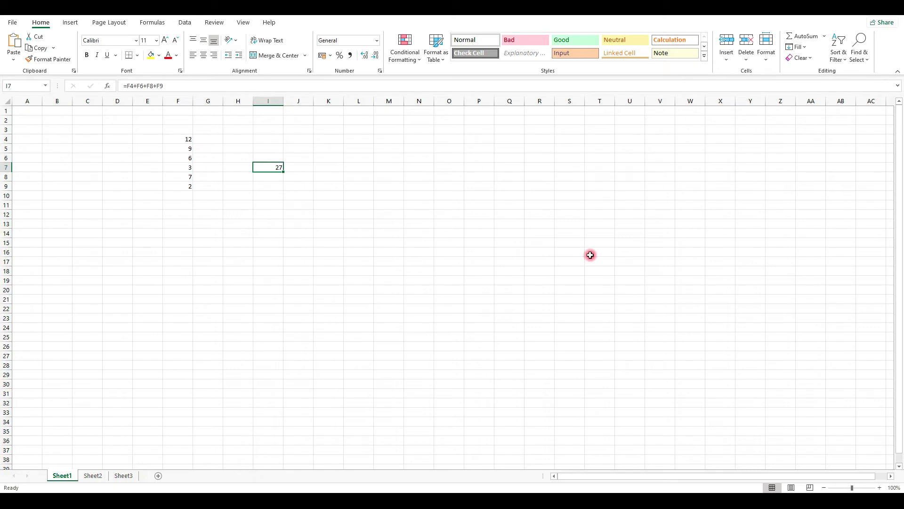
key("Delete")
type("=")
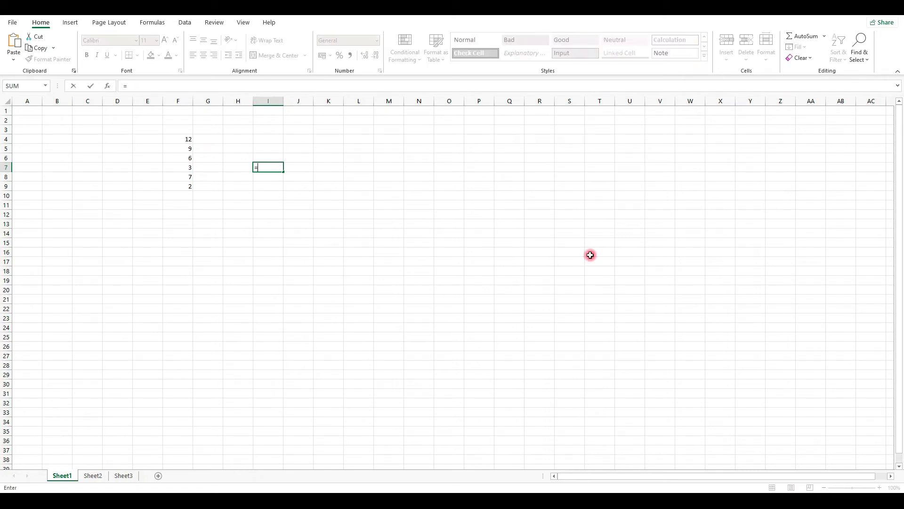
left_click(178, 141)
type("_")
key("BackSpace")
type("-")
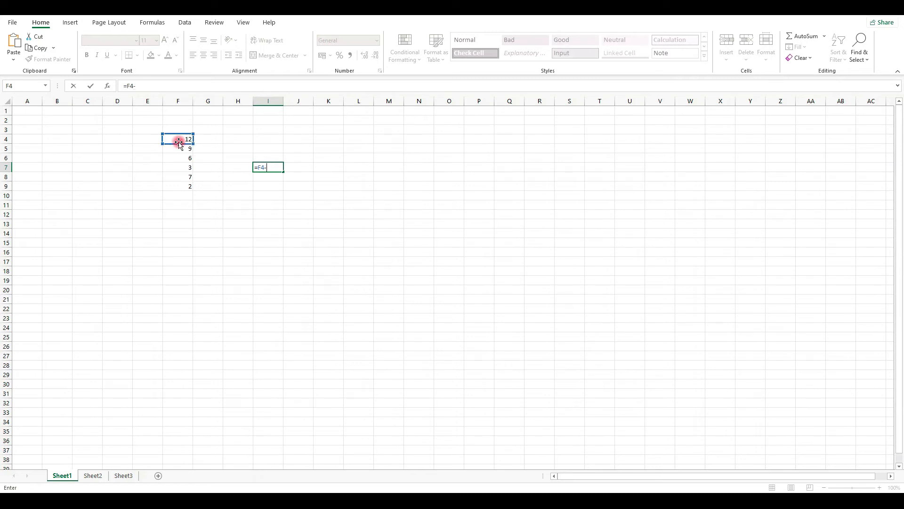
left_click(177, 158)
key("Return")
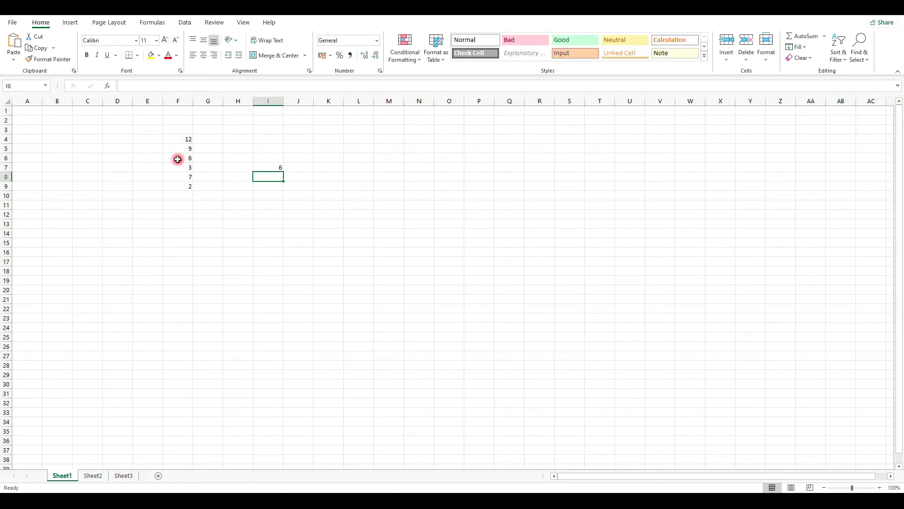
Overwrite cell I7 with the multiplication formula =F6*F8
key("Up")
type("=")
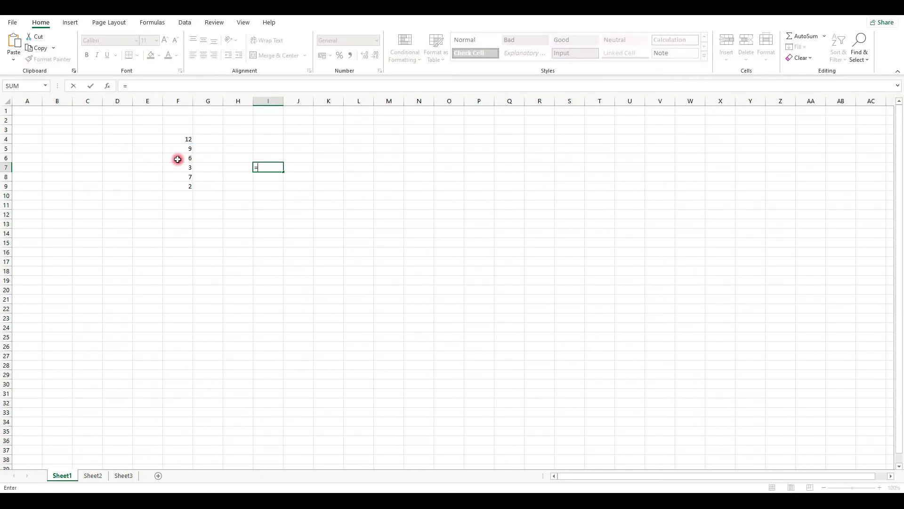
left_click(177, 159)
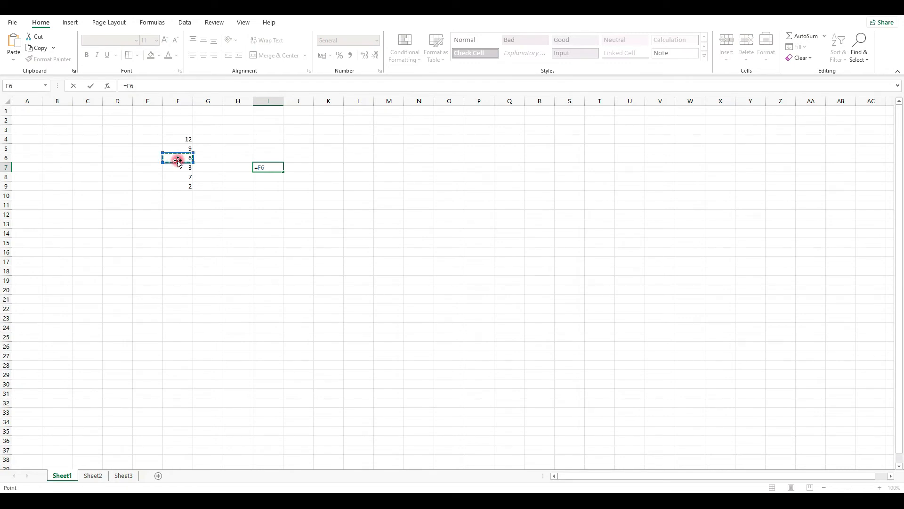
type("*")
left_click(180, 175)
key("Return")
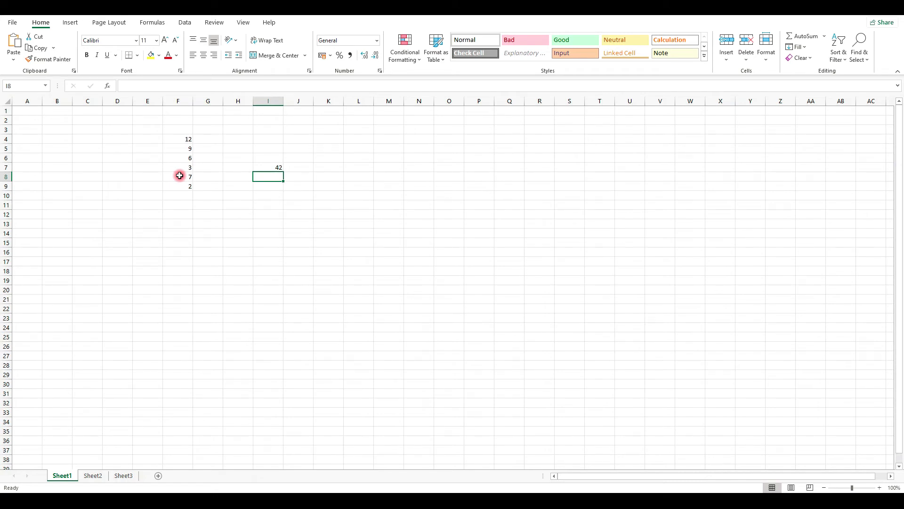
Clear the multiplication formula from cell I7
key("Up")
key("Delete")
type("=")
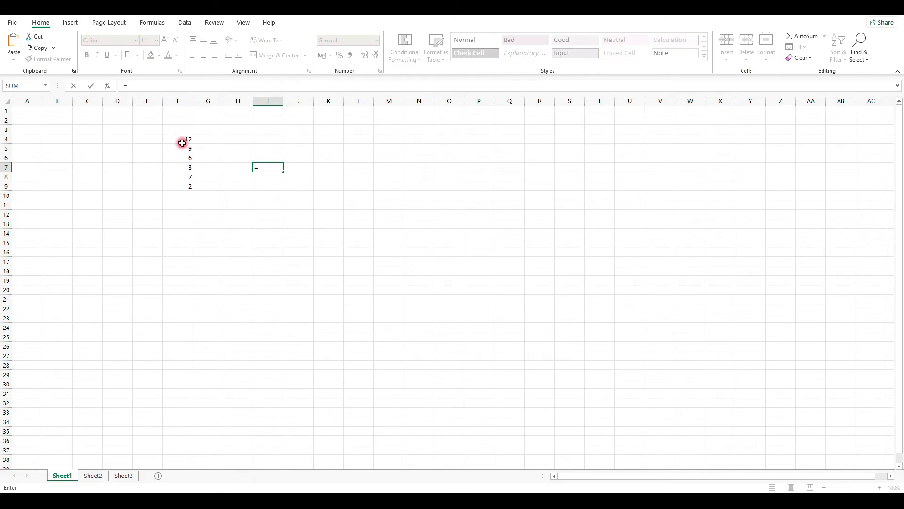
left_click(182, 141)
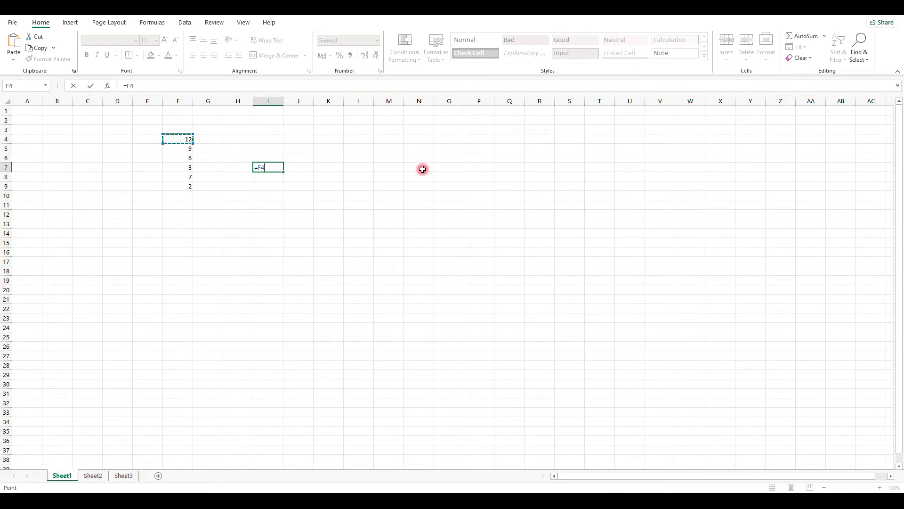
type("?")
key("BackSpace")
key("Escape")
type("\\")
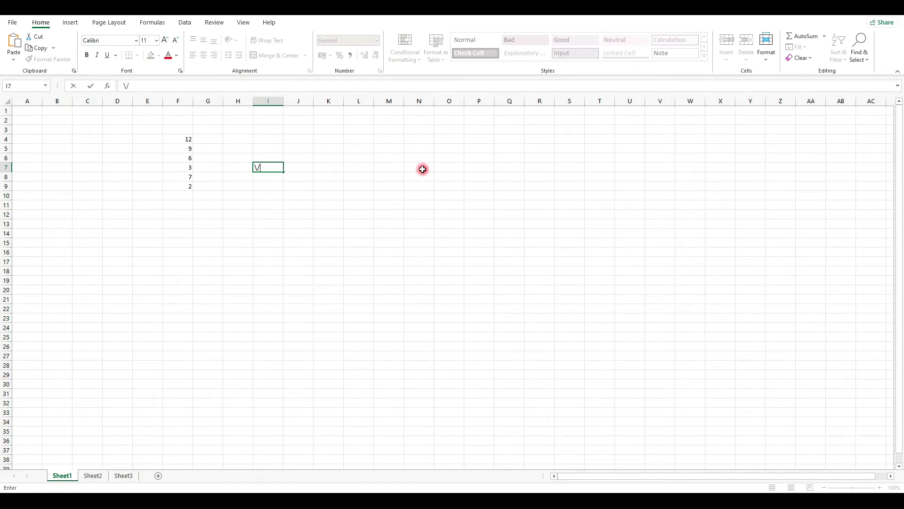
key("BackSpace")
Enter the division formula =F4/F6 in cell I7
type("=")
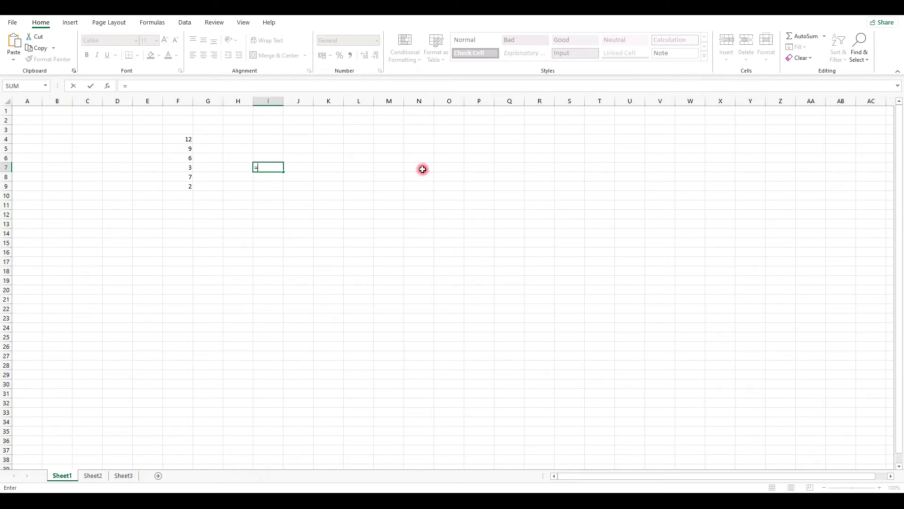
left_click(173, 139)
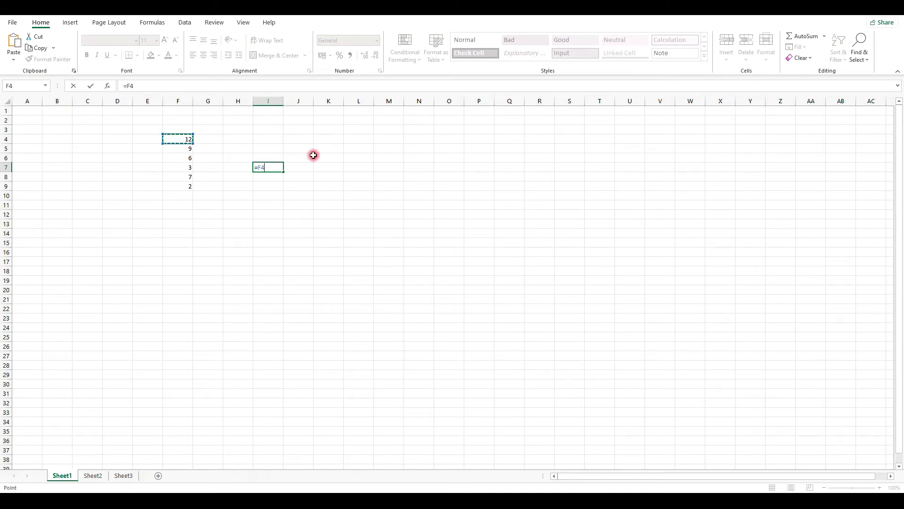
type("/")
left_click(177, 160)
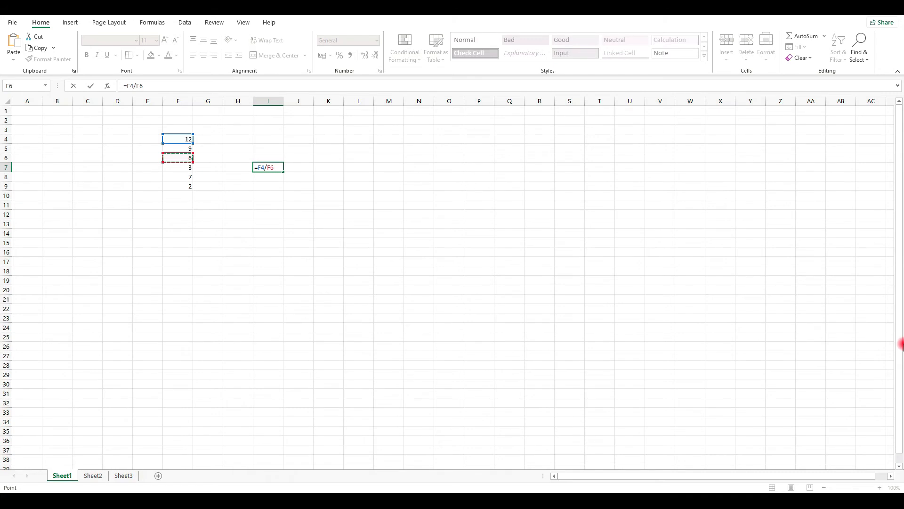
key("Return")
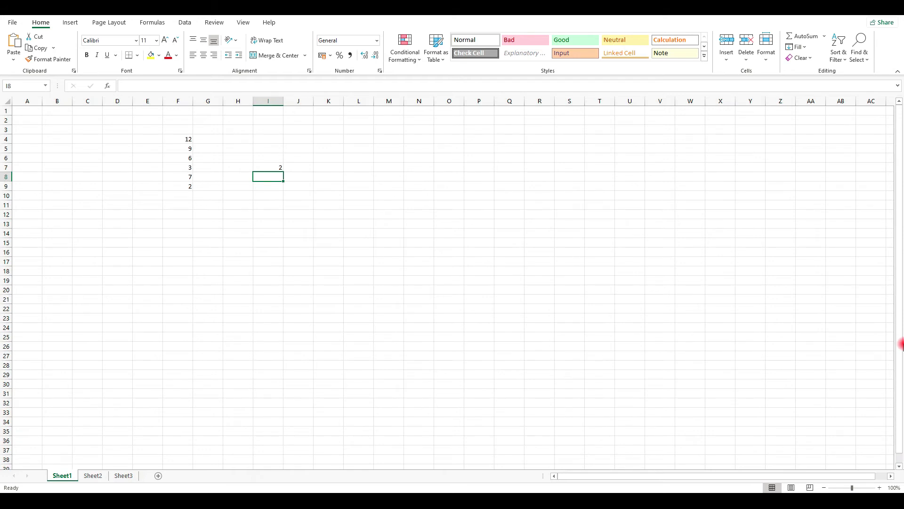
Replace the division in cell I7 with the addition formula =F5+F6
key("Up")
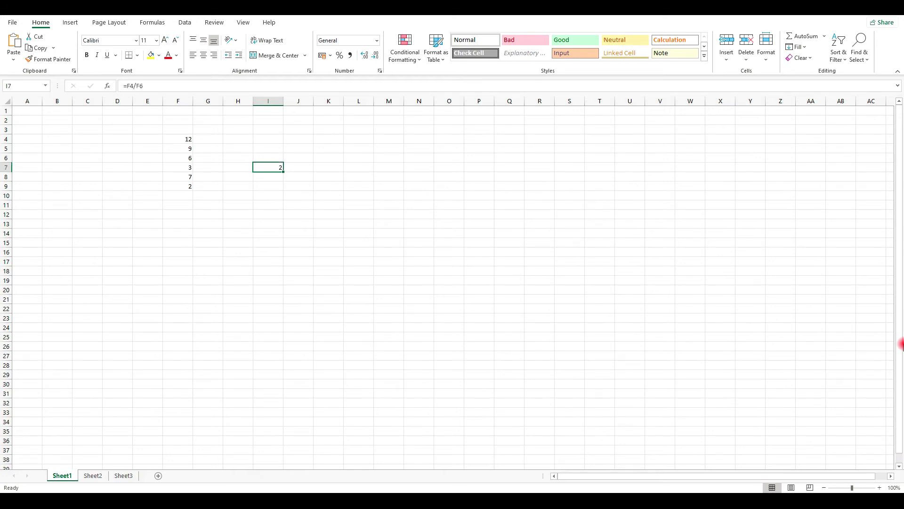
type("=")
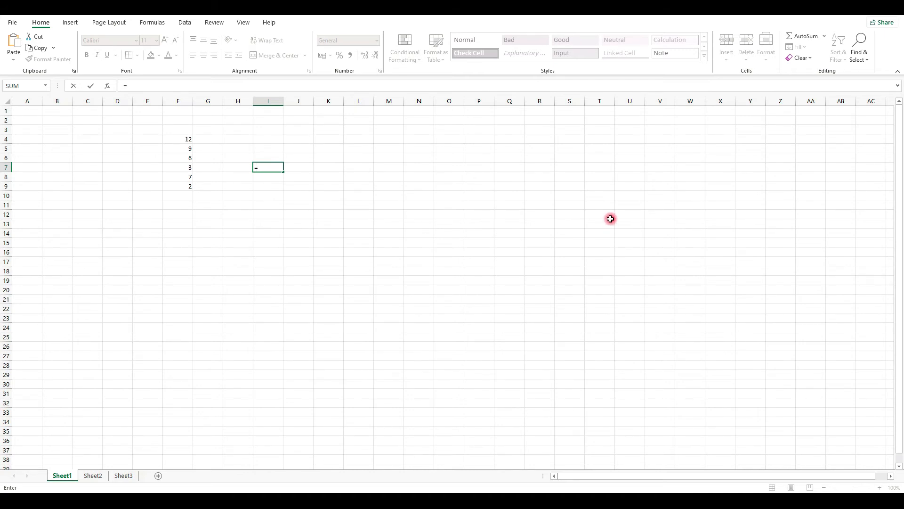
left_click(181, 149)
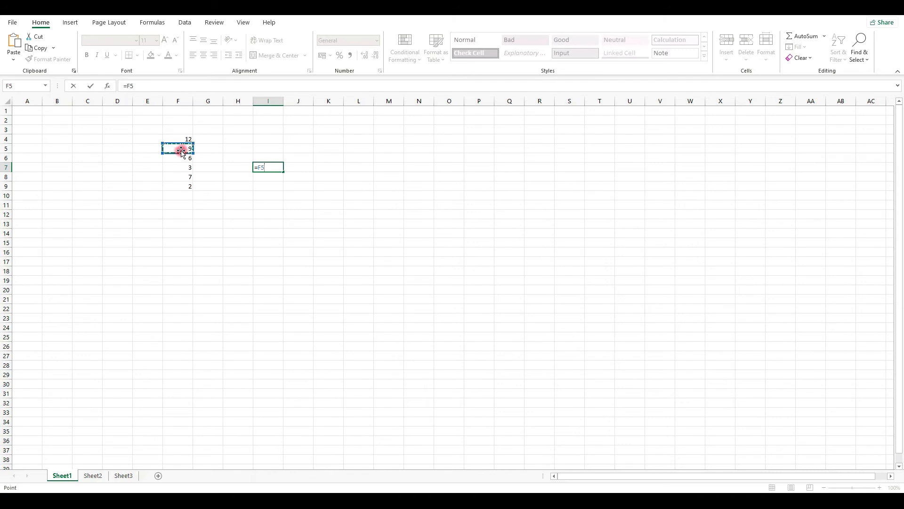
type("+")
left_click(180, 159)
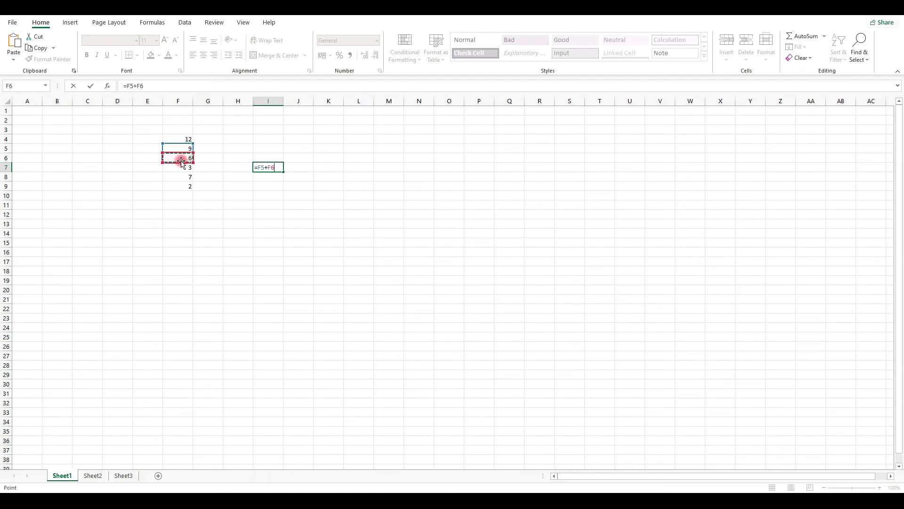
key("Return")
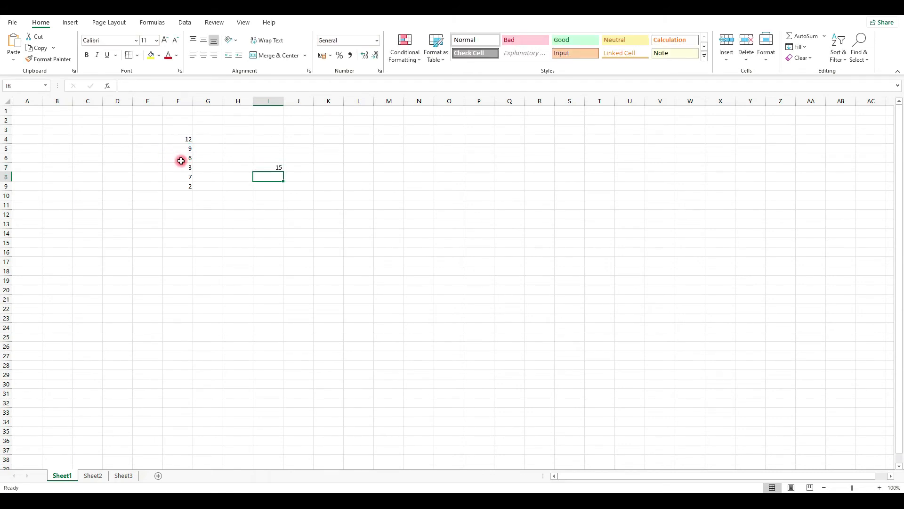
Divide the sum in I7 by F7 in cell I8 with the formula =I7/F7
type("=")
left_click(263, 167)
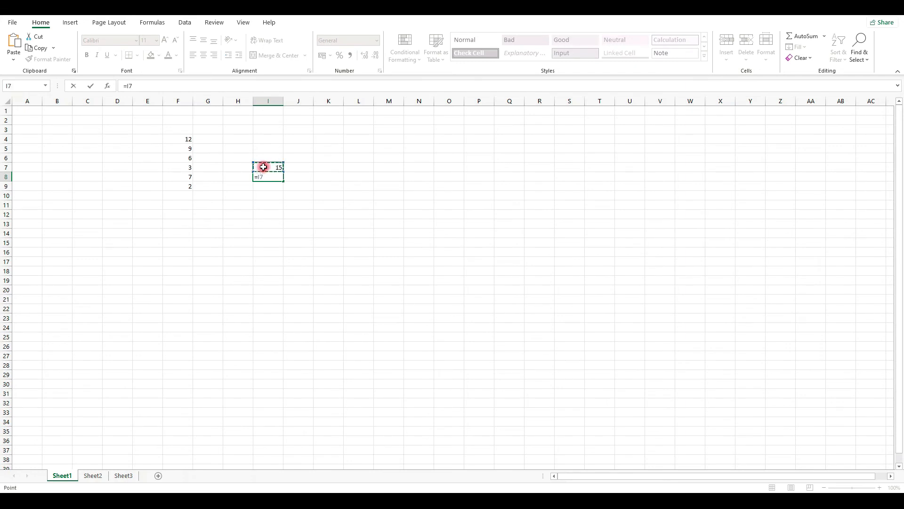
type("/")
left_click(187, 167)
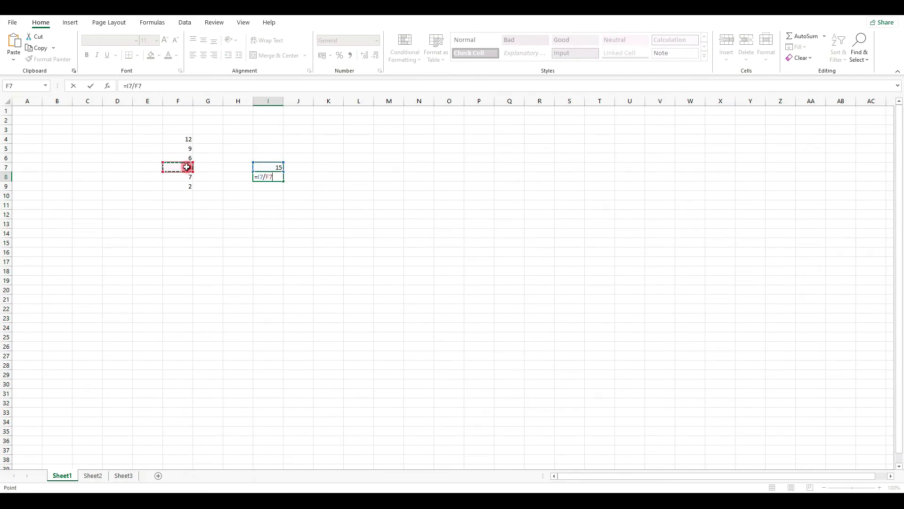
key("Return")
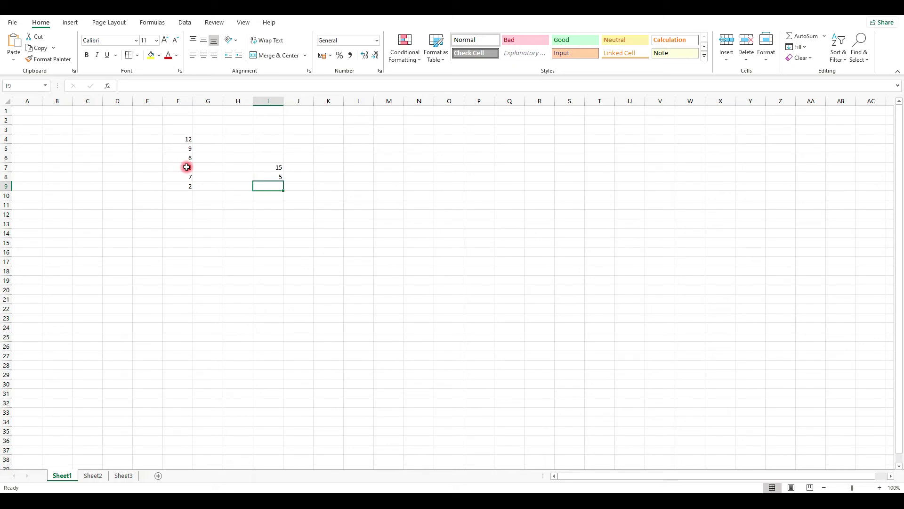
Review the two-step calculation in I7 and I8, and clear the formulas from both cells
left_click(257, 167)
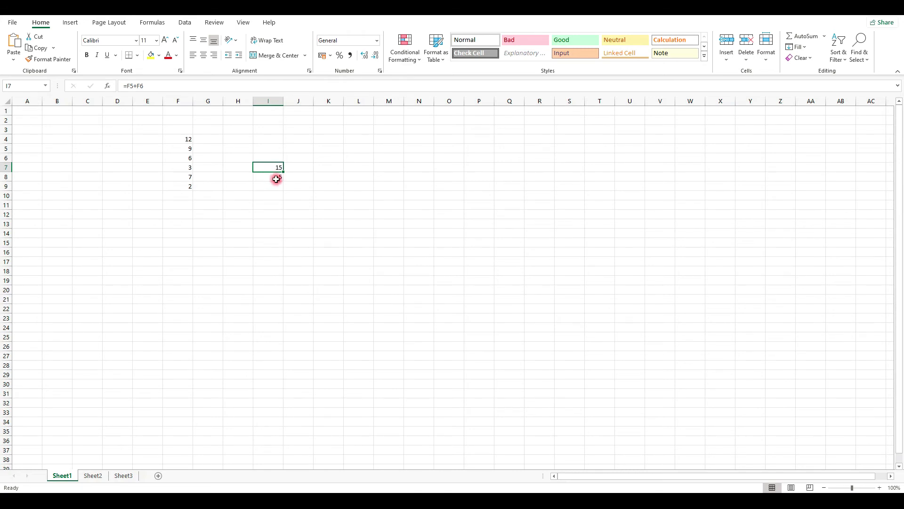
left_click(361, 168)
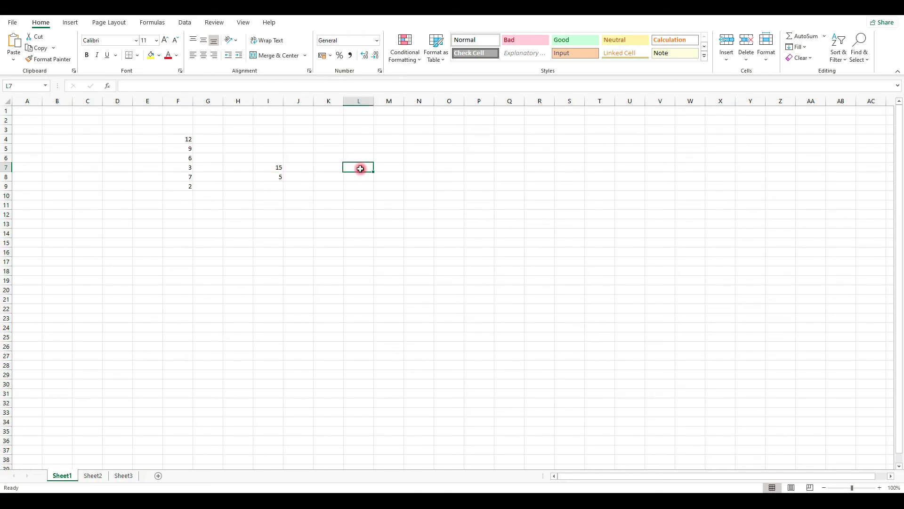
left_click(281, 178)
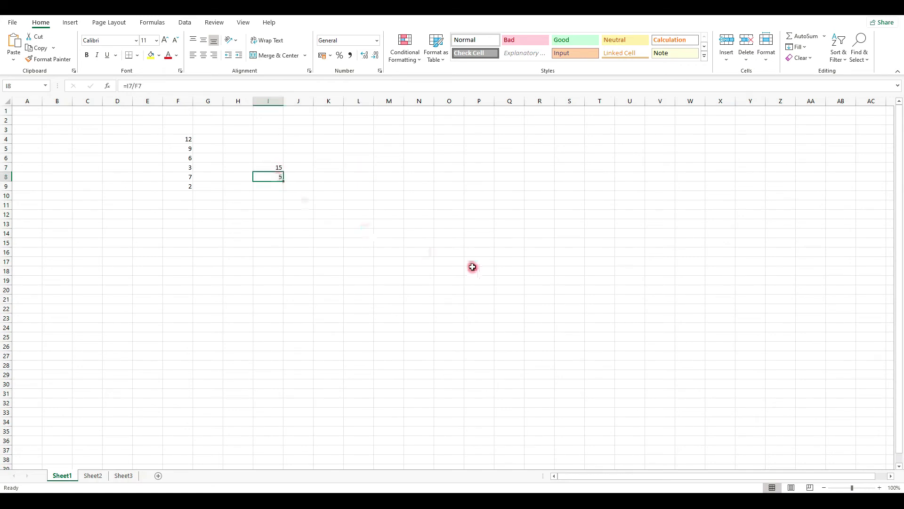
key("Delete")
key("Up")
key("Delete")
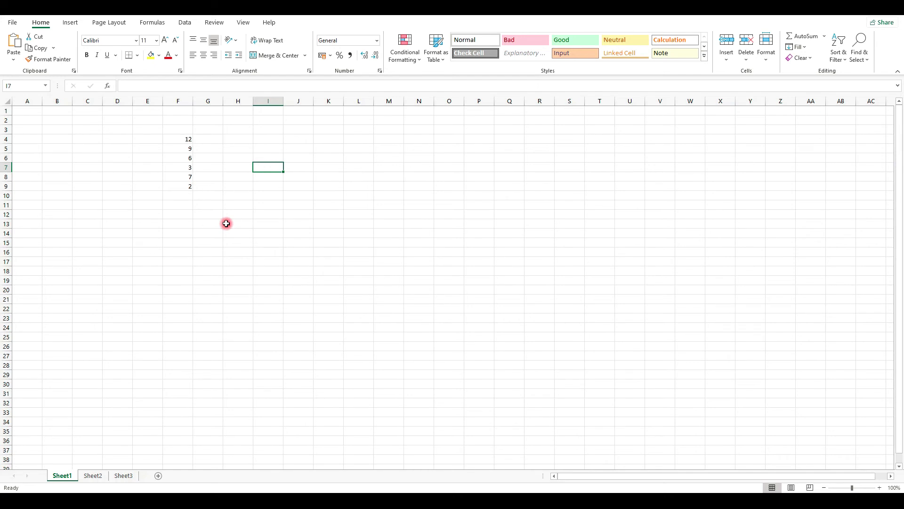
Enter the combined formula =(F5+F6)/F7 in cell I7, using parentheses to add before dividing, and review it
type("=")
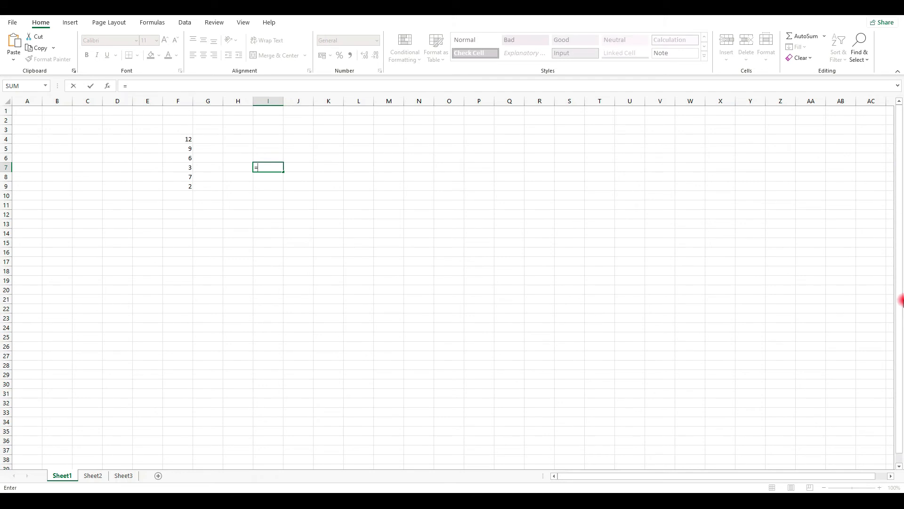
type("(")
left_click(175, 148)
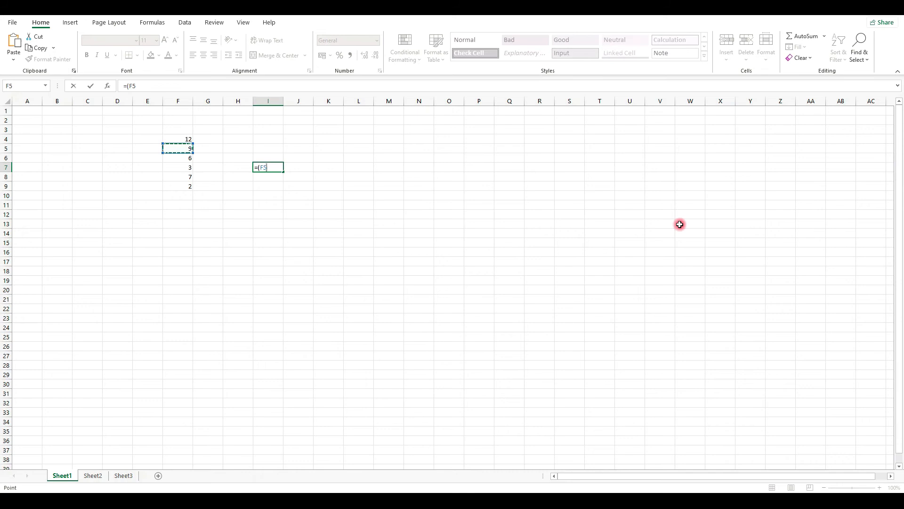
type("+")
left_click(177, 156)
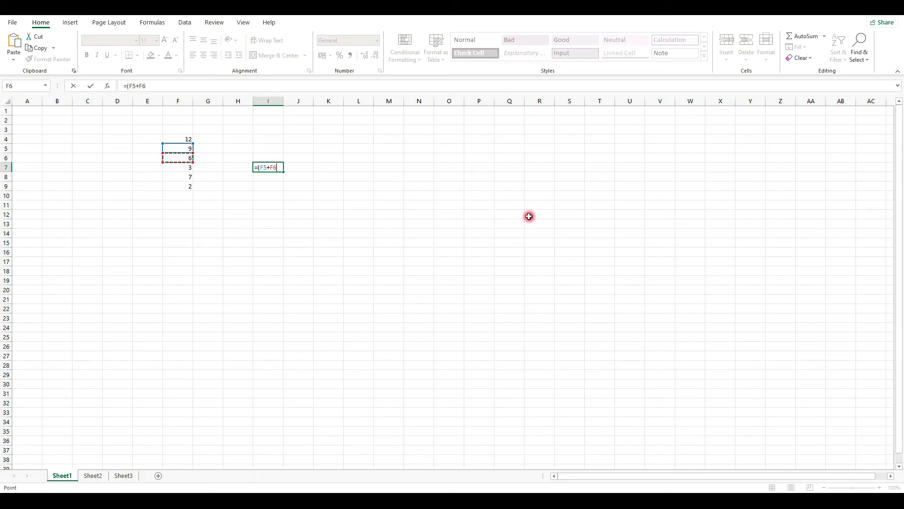
type(")")
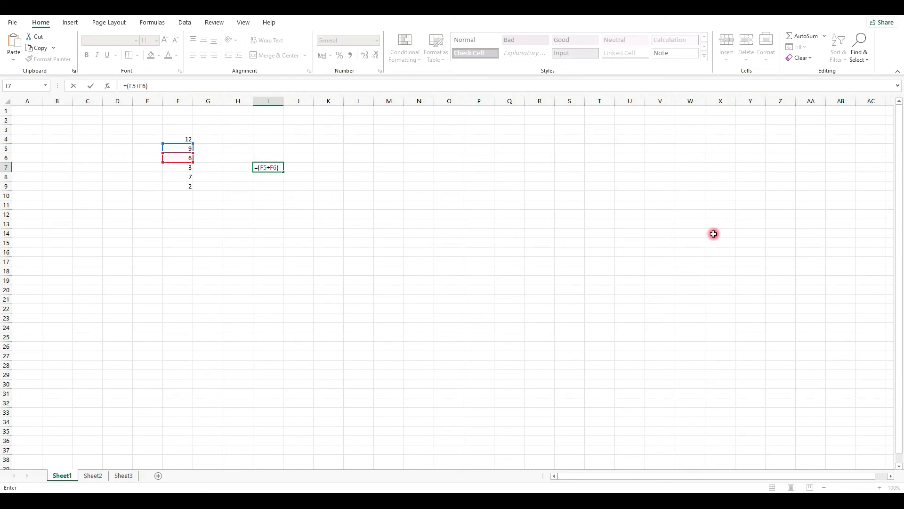
type("/")
left_click(186, 171)
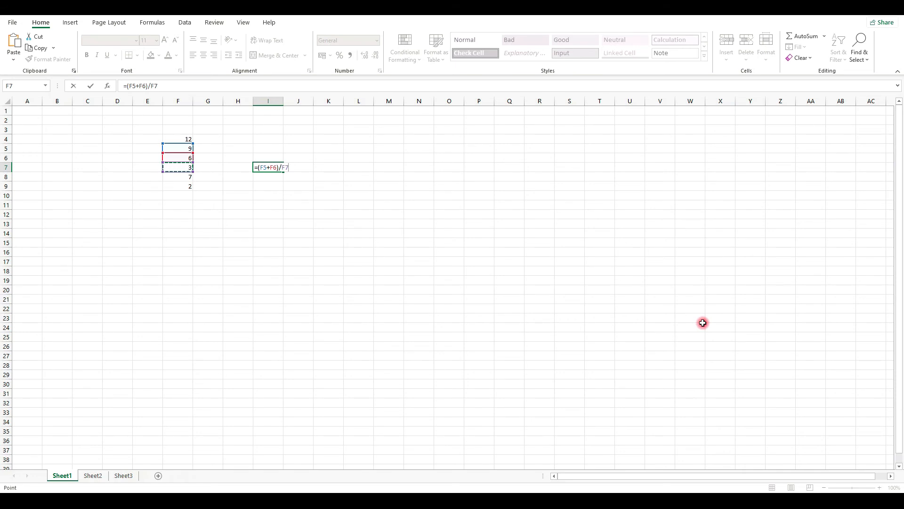
key("Return")
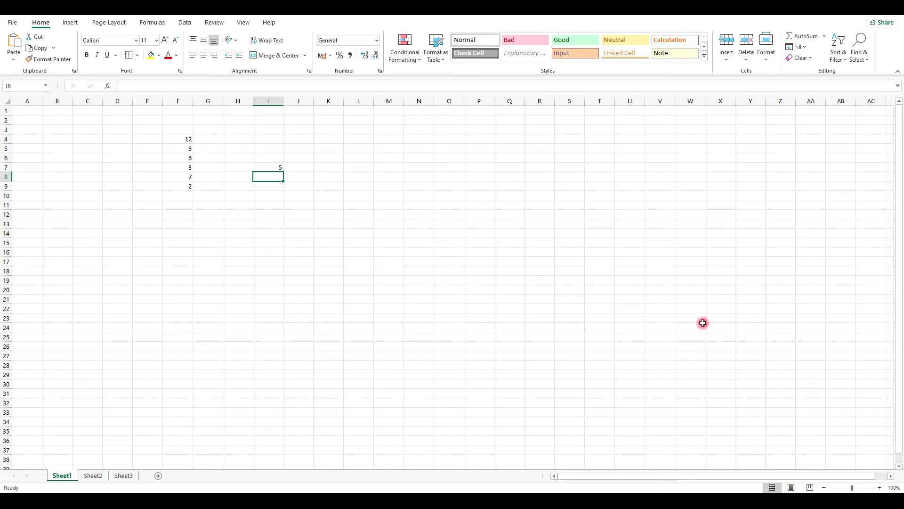
left_click(266, 167)
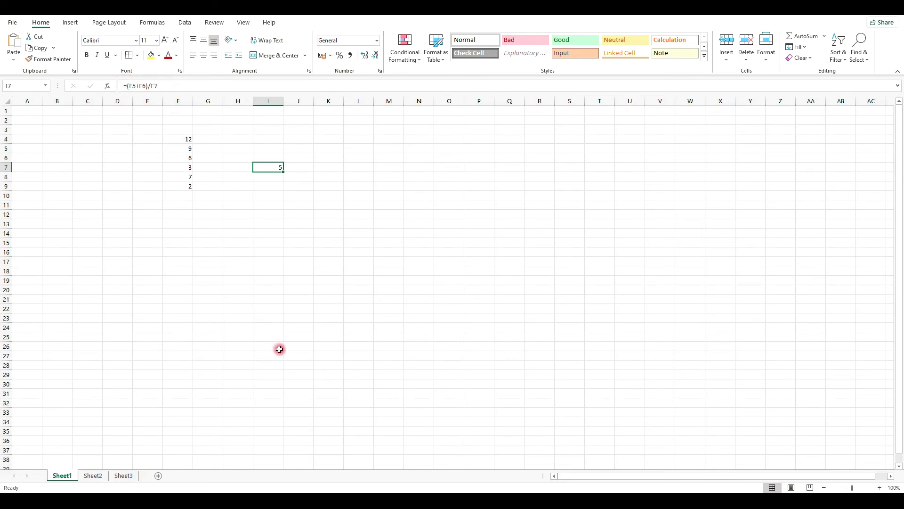
Enter 500 in cell I15 and 309 in cell I14 above it
left_click(264, 241)
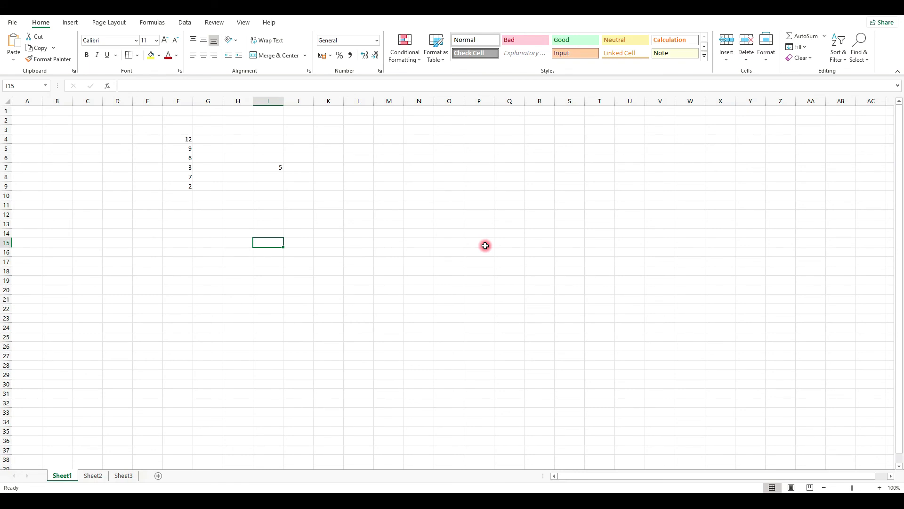
type("5")
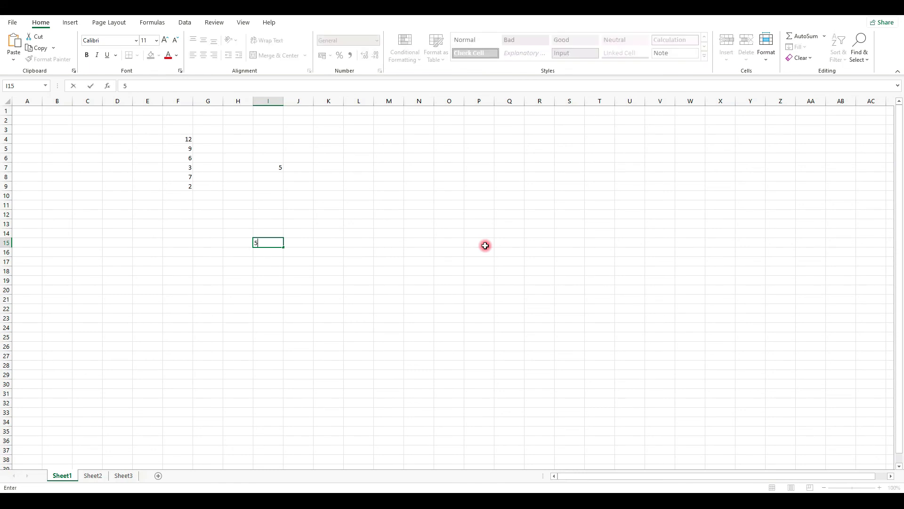
type("00")
key("Return")
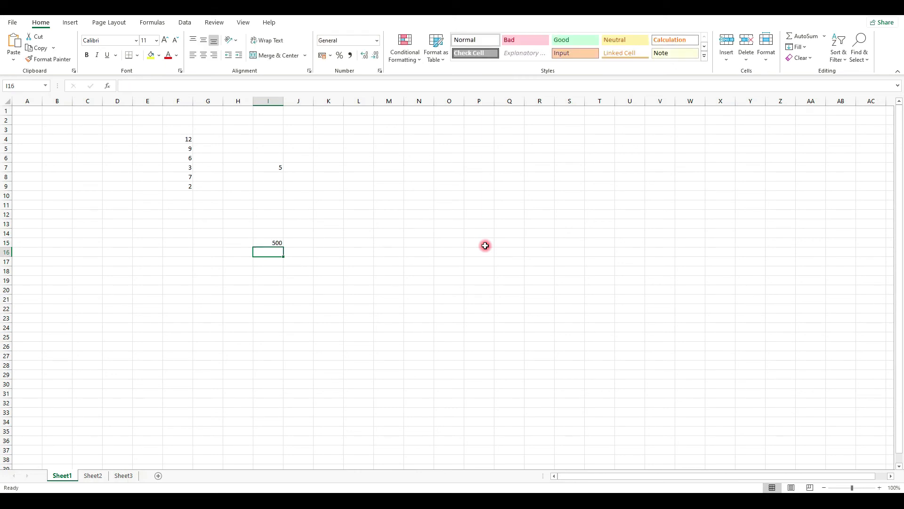
key("Up")
key("Up")
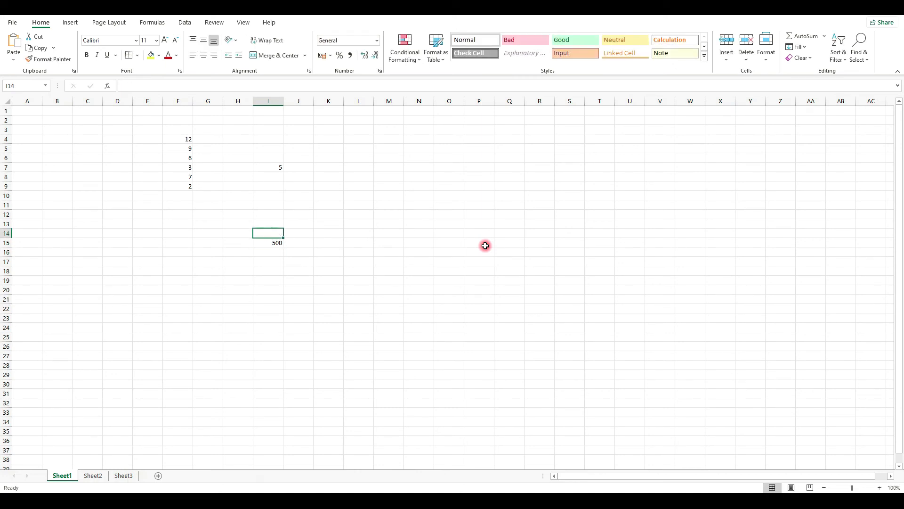
type("3")
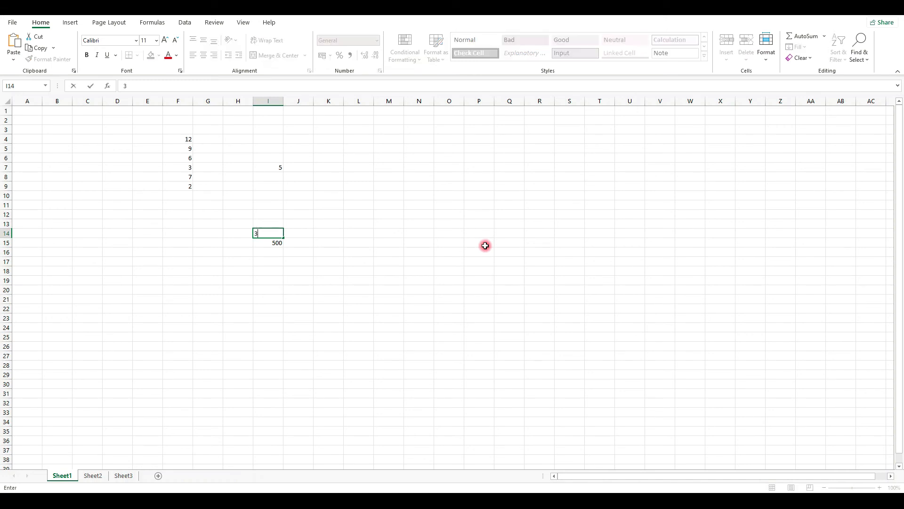
type("09")
key("Return")
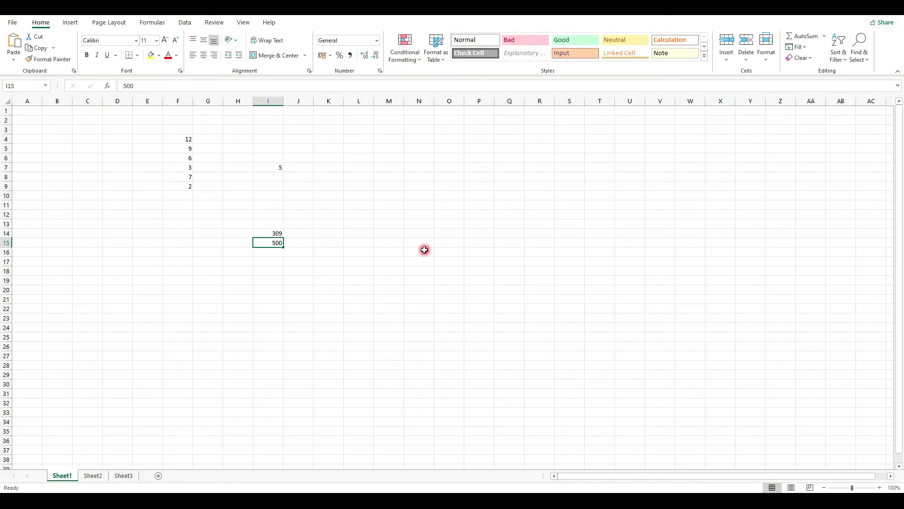
Divide cell I14 by cell I15 in cell J16 with the formula =I14/I15
left_click(299, 255)
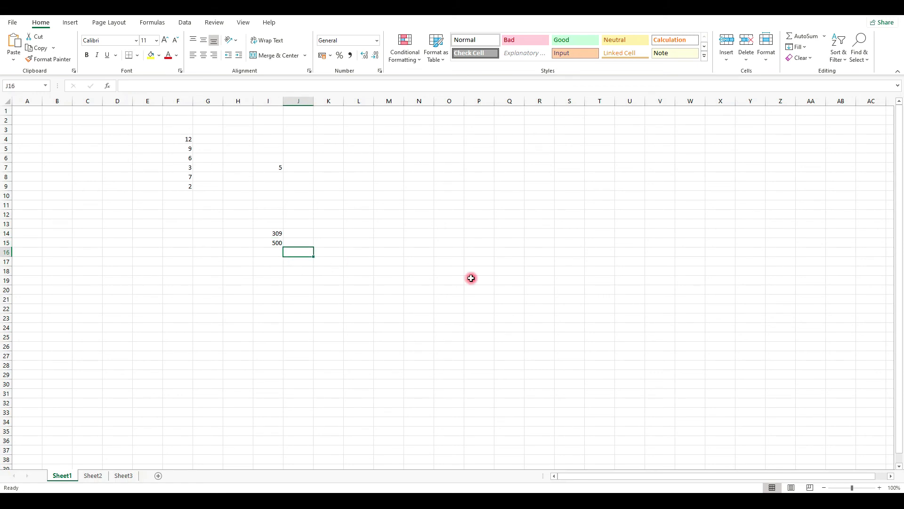
type("=")
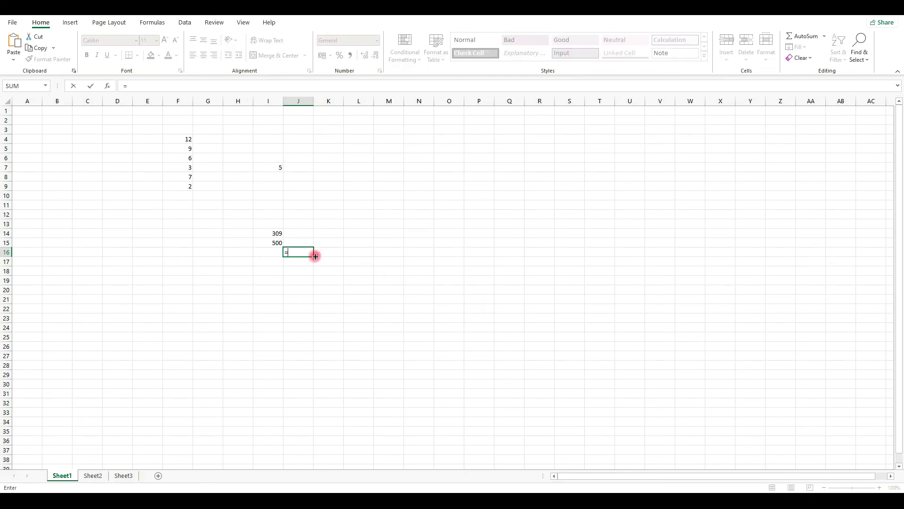
left_click(266, 234)
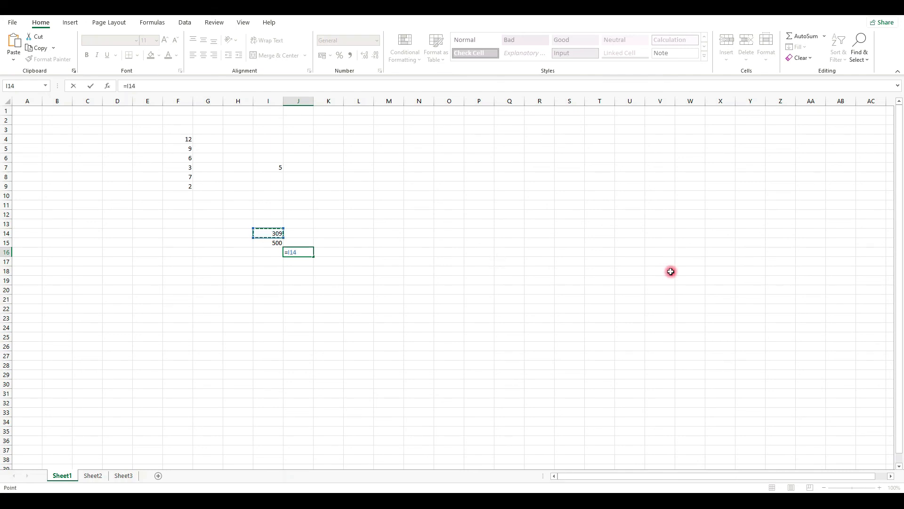
type("/")
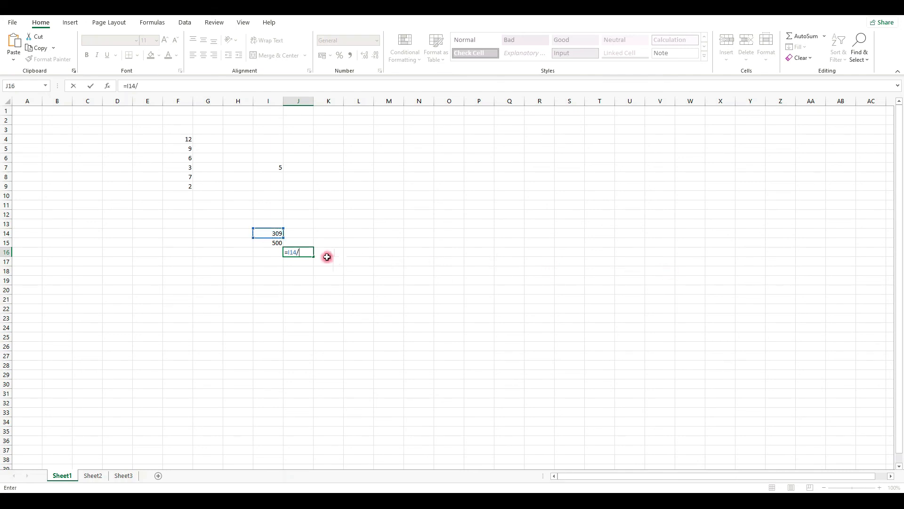
left_click(277, 244)
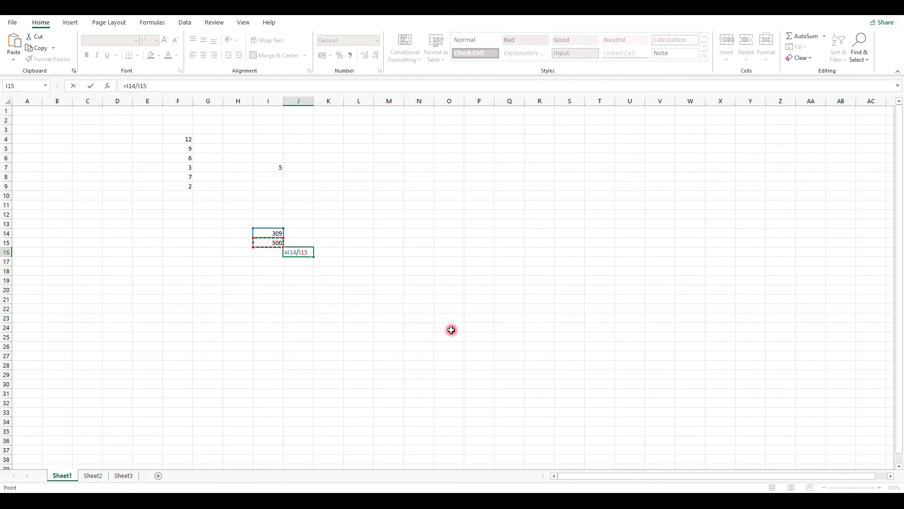
key("Return")
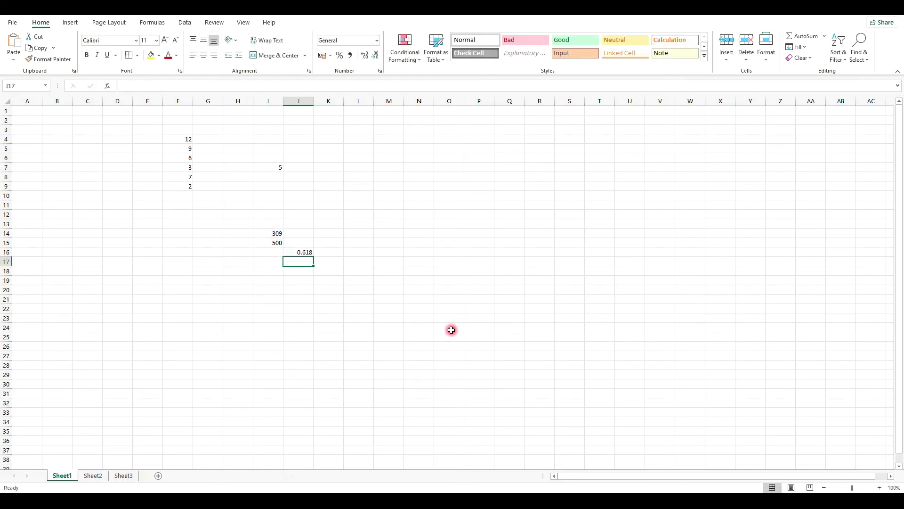
Change the formula in cell J16 to =(I14/I15)*100 so the ratio is expressed as a percentage
left_click(304, 252)
left_click(128, 85)
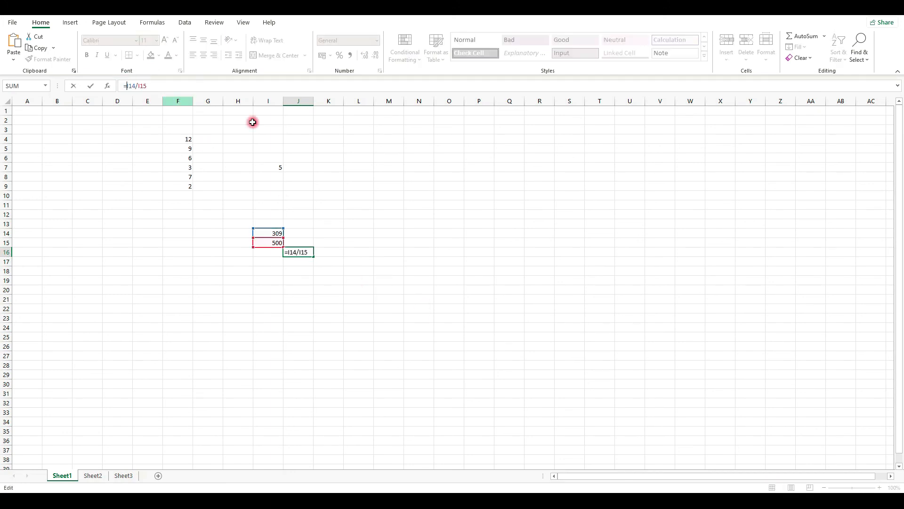
type("(")
left_click(171, 83)
type("*")
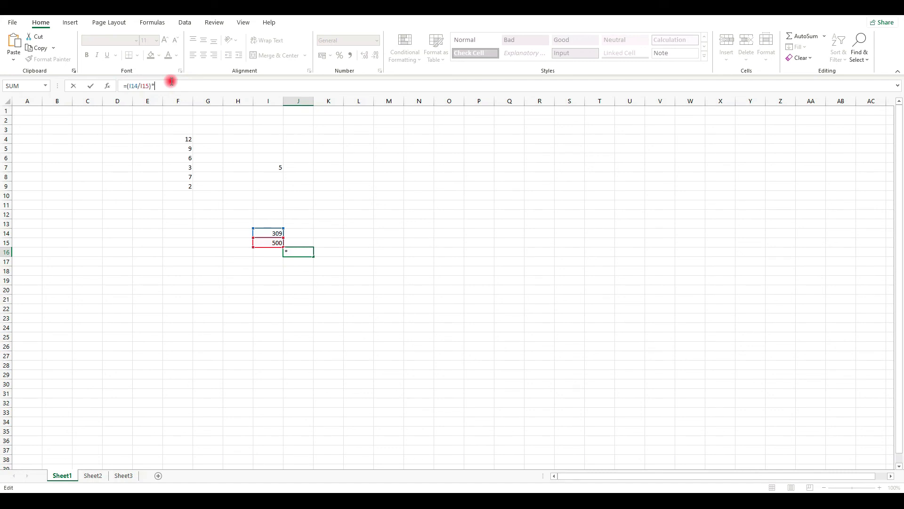
type("100")
key("Return")
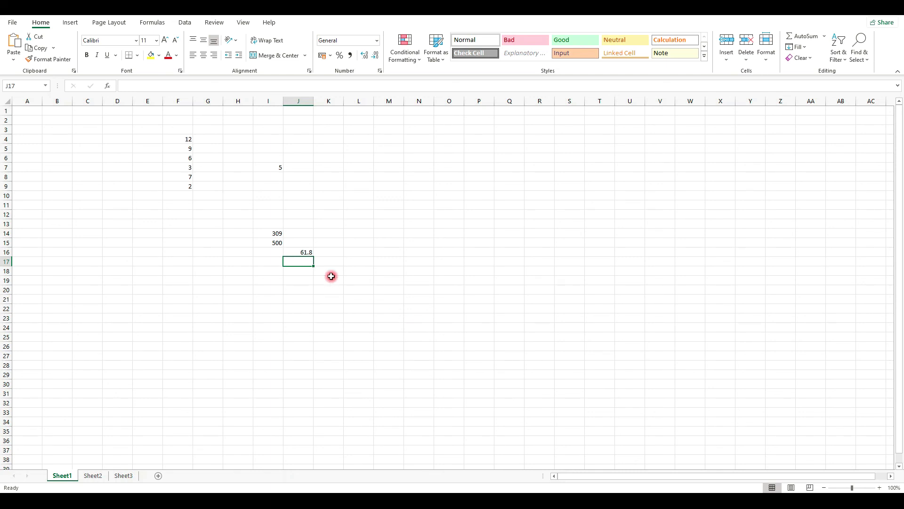
Set cell I14 to 450, and review the formulas in cells J16 and I7
left_click(274, 234)
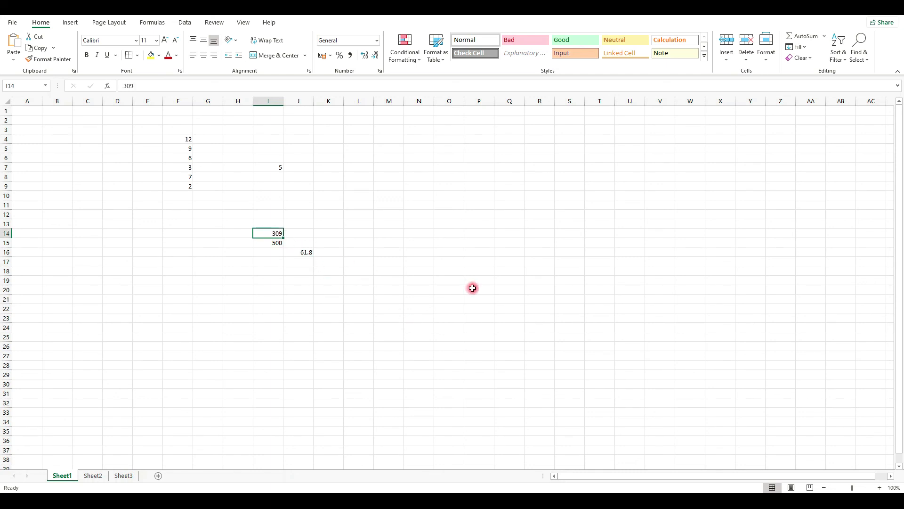
type("45")
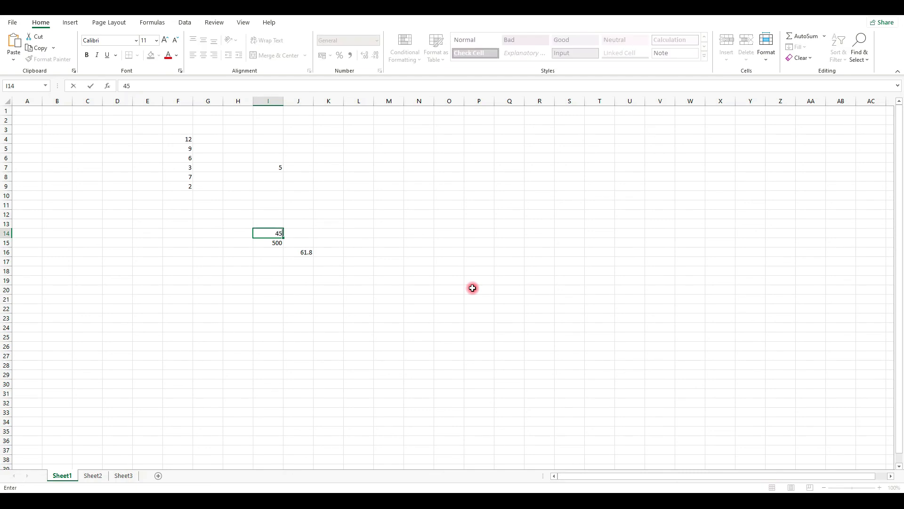
type("0")
key("Return")
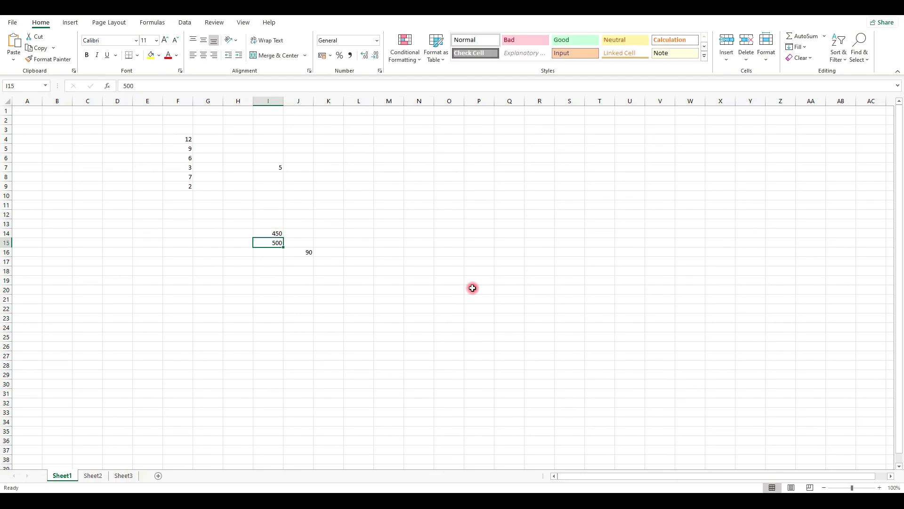
left_click(303, 252)
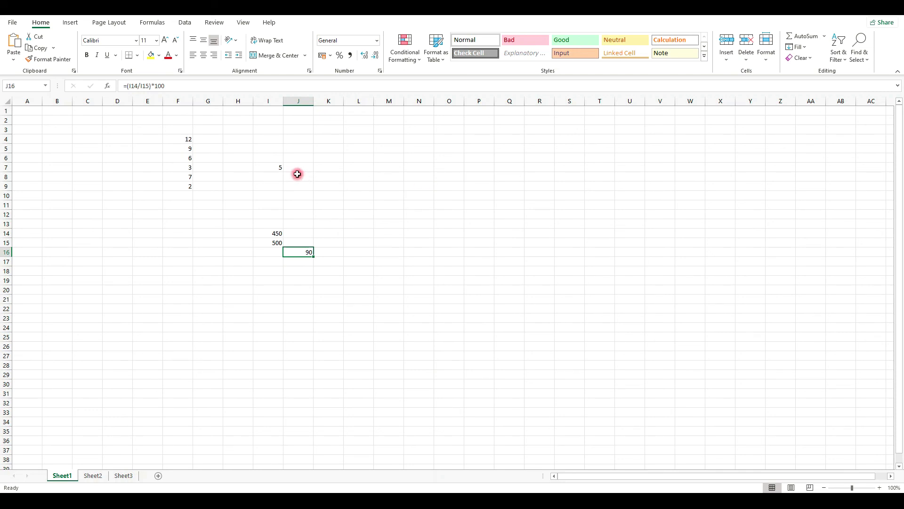
left_click(275, 169)
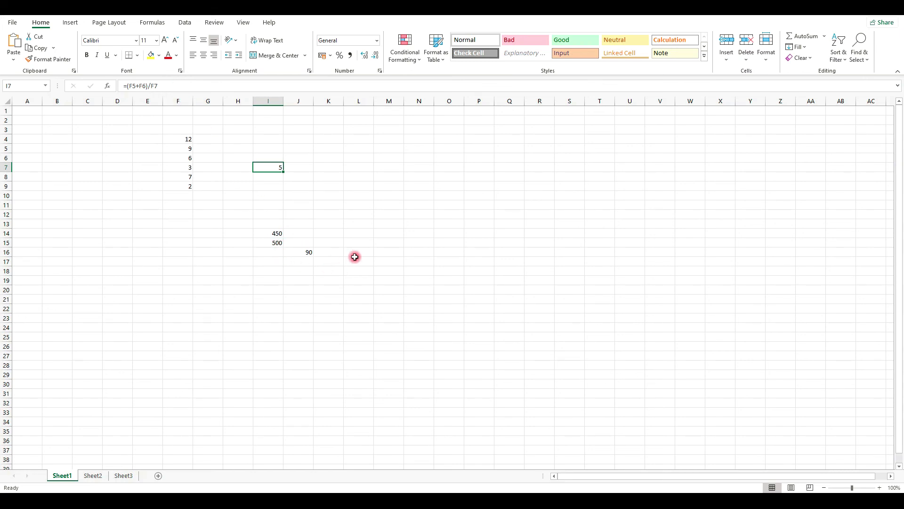
Enter f8+f8 in cell K11 without a leading equals sign
left_click(329, 205)
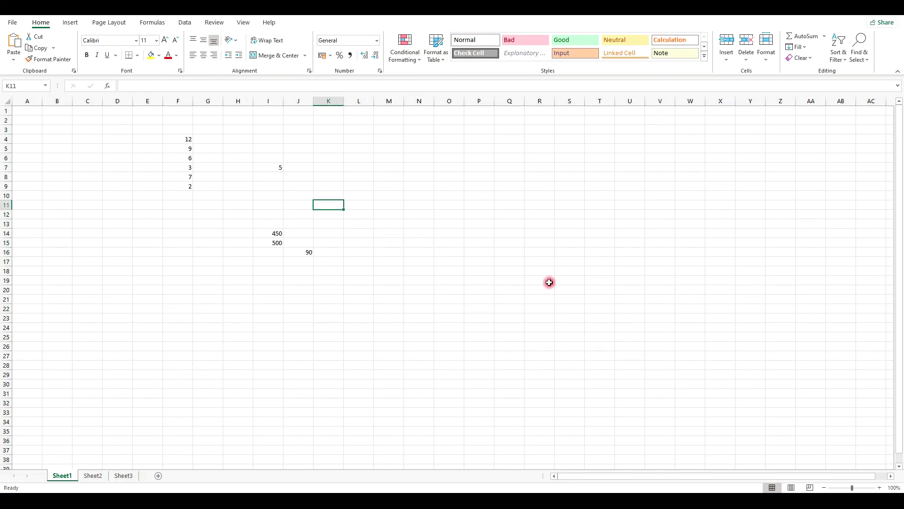
type("=")
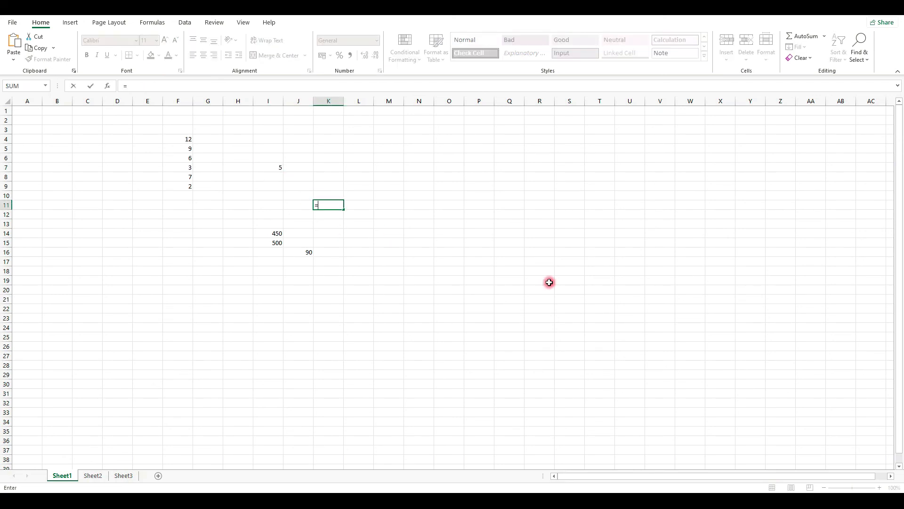
key("Escape")
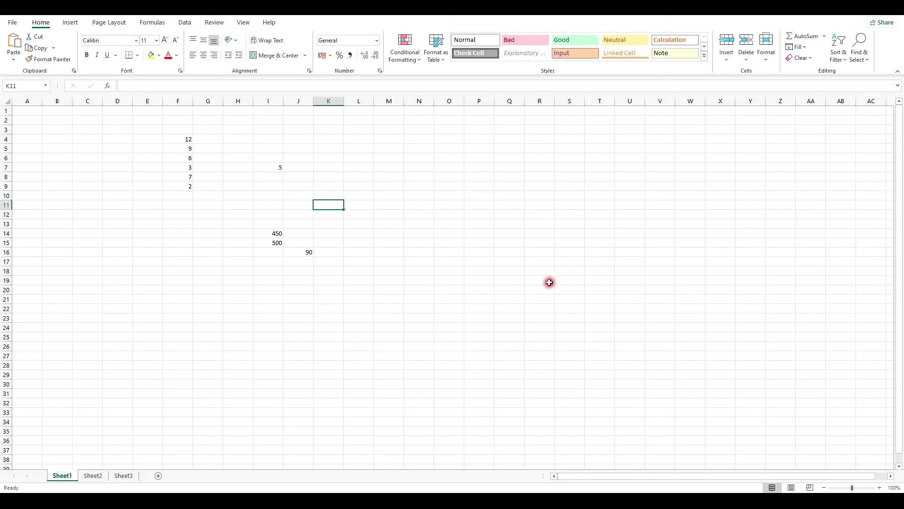
type("f")
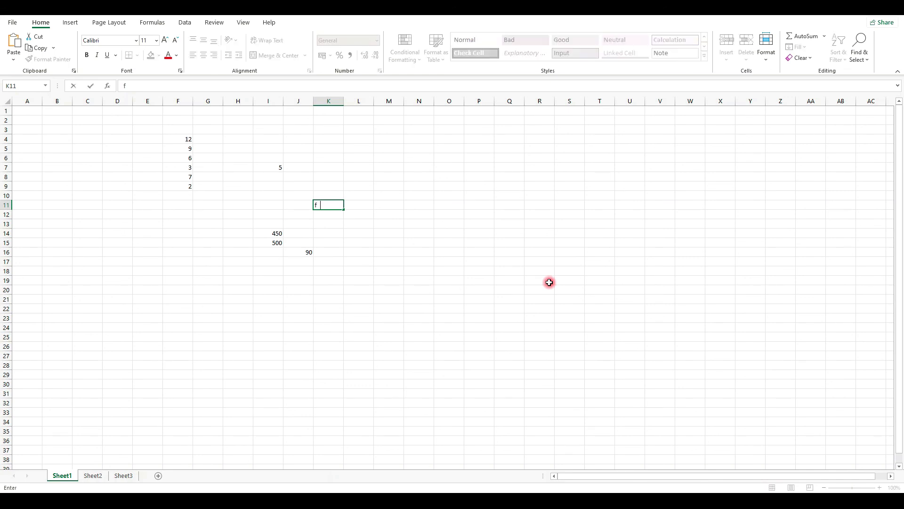
type("8+f8")
key("Return")
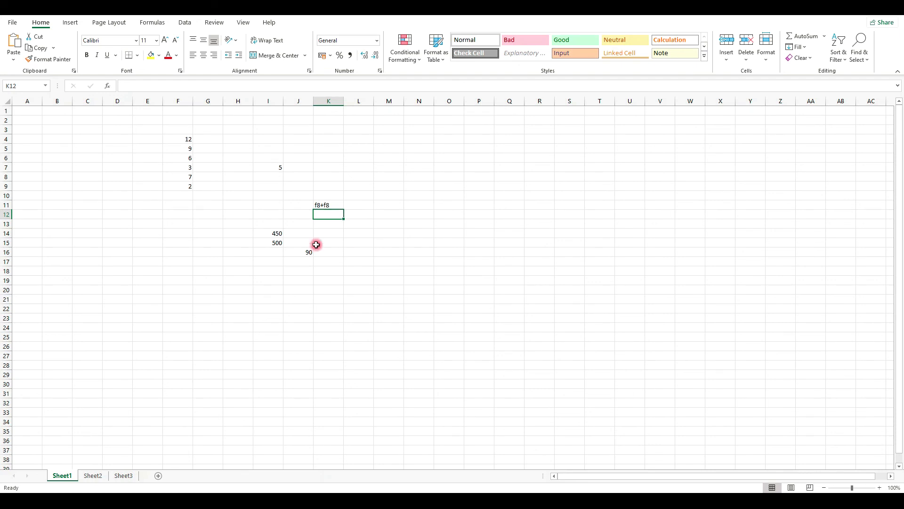
Add the leading equals sign to the entry in cell K11, making it the formula =f8+f8
left_click(329, 204)
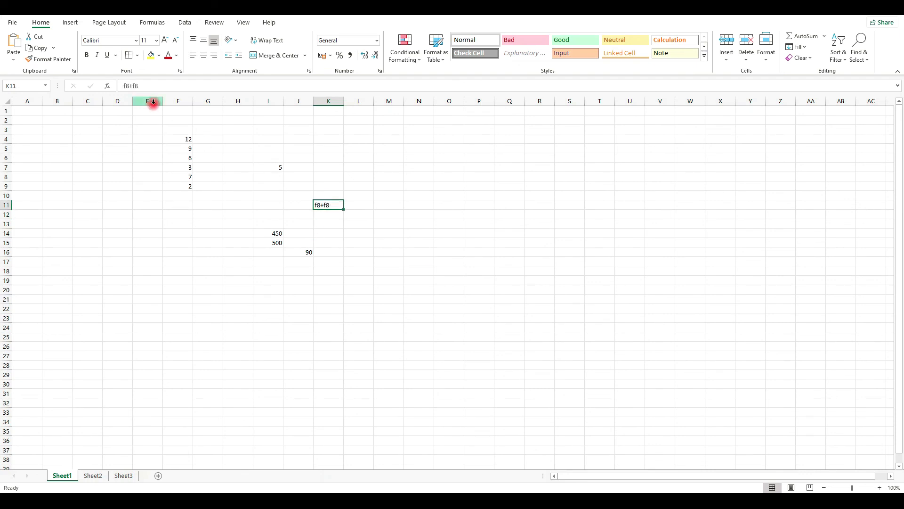
left_click(124, 86)
type("=")
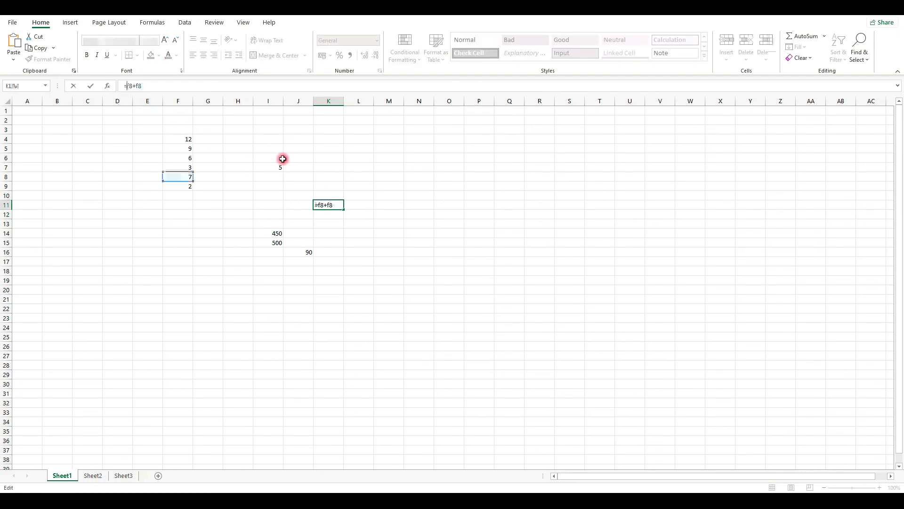
key("Return")
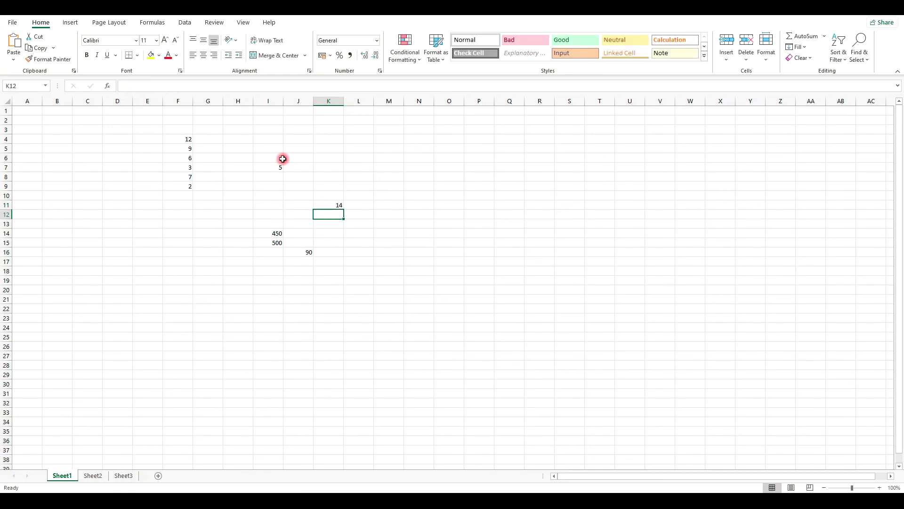